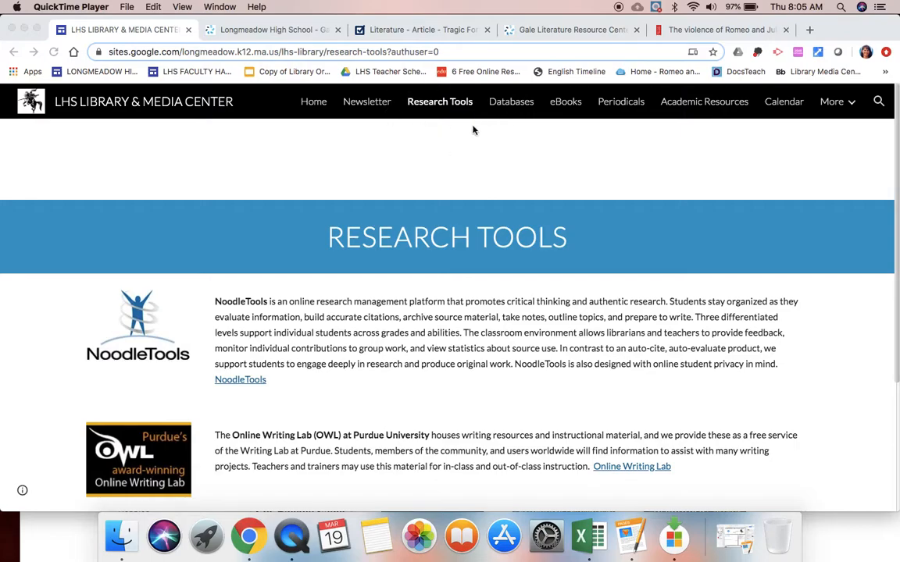
# - Open NoodleTools and create a project titled with a surname plus "Romeo and Juliet", using MLA style and the Junior citation level
pyautogui.click(256, 384)
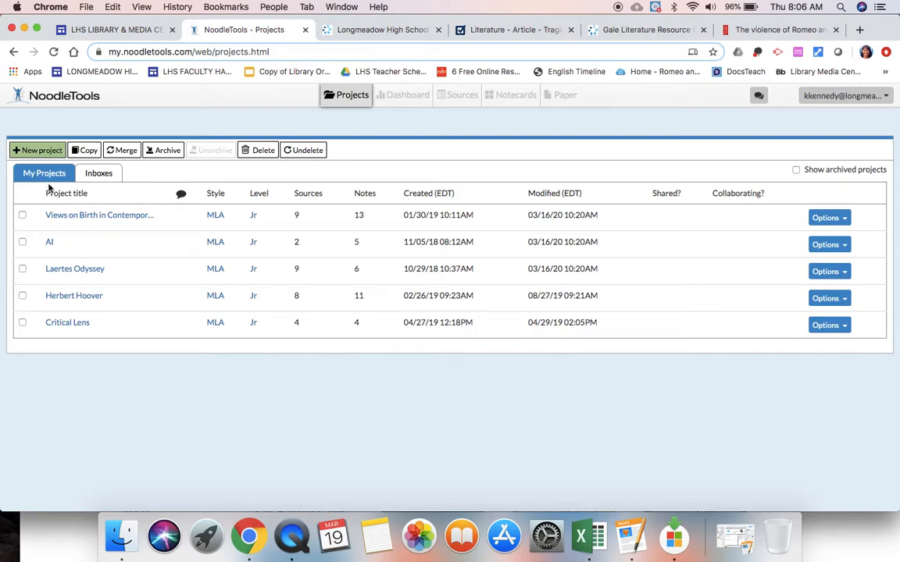
pyautogui.click(47, 153)
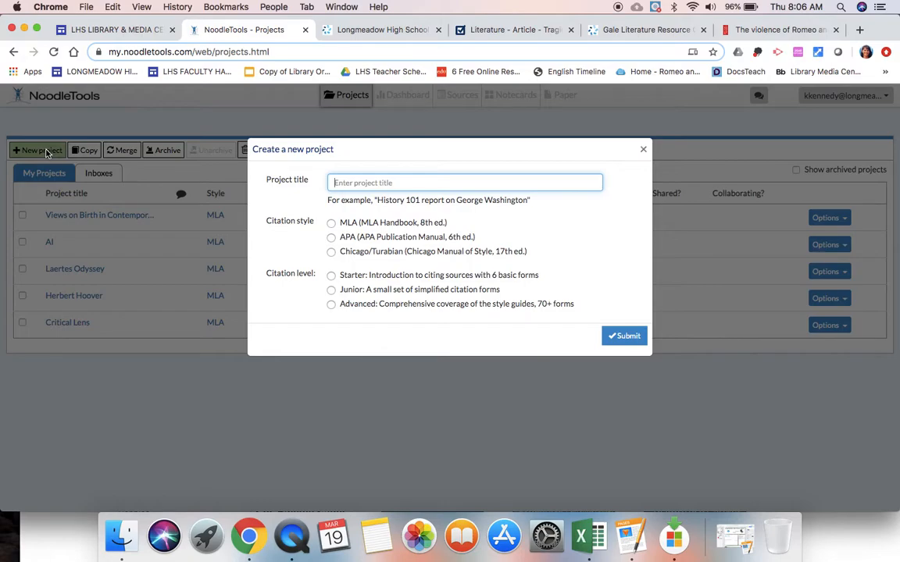
pyautogui.write('Moore Romeo and Juliet')
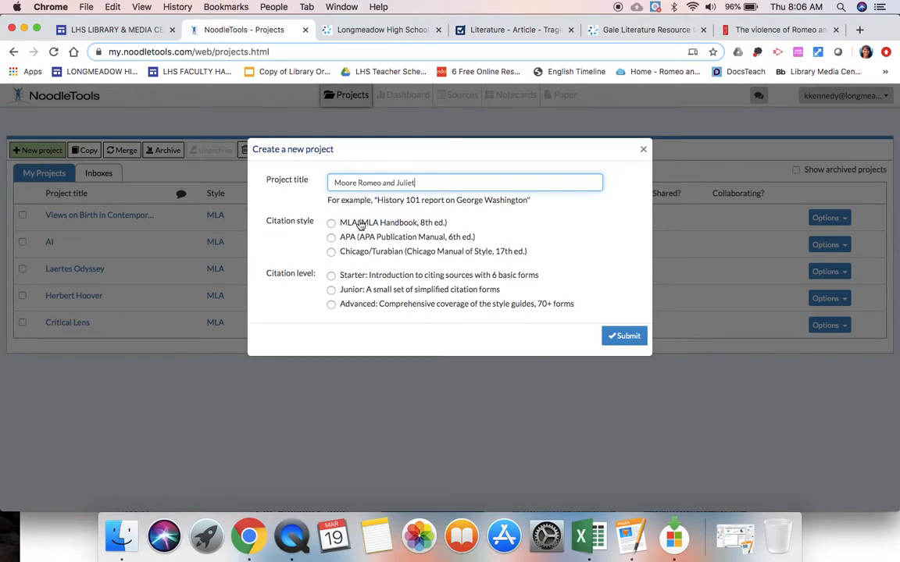
pyautogui.click(331, 223)
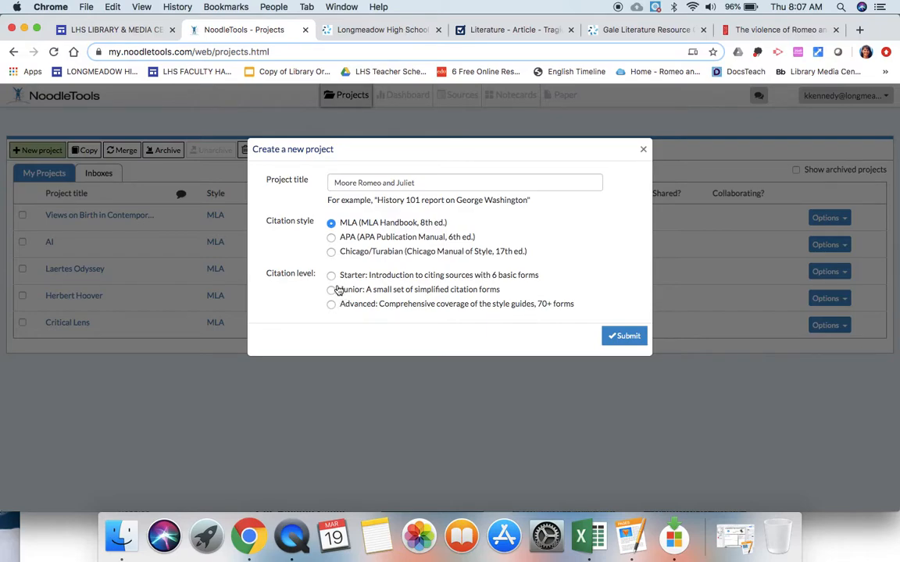
pyautogui.click(331, 291)
pyautogui.click(626, 337)
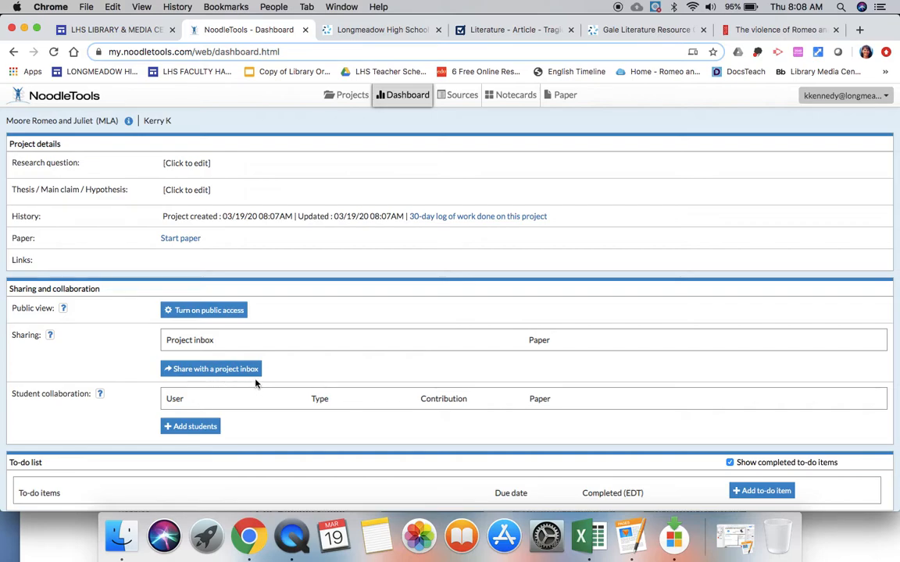
# - Start a new source citation in the project for original content in a database
pyautogui.click(460, 95)
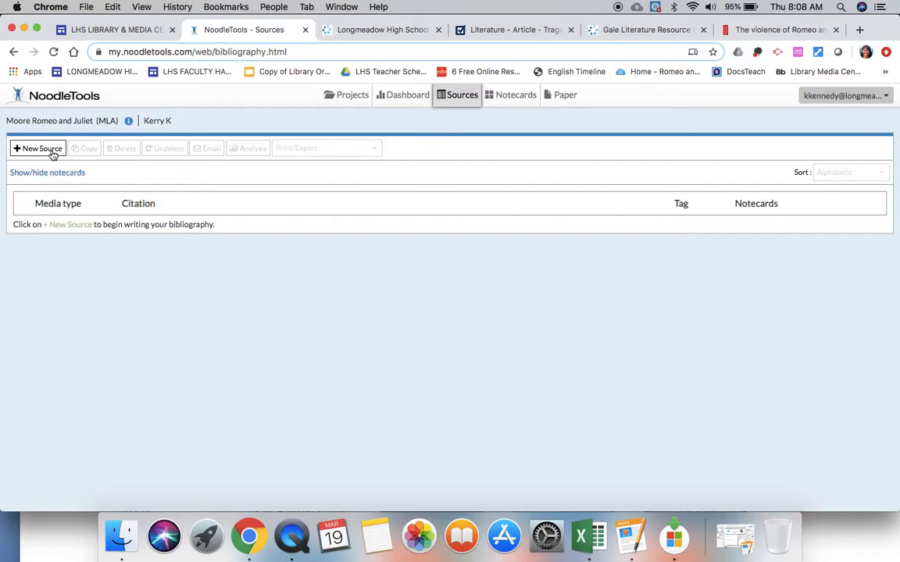
pyautogui.click(53, 153)
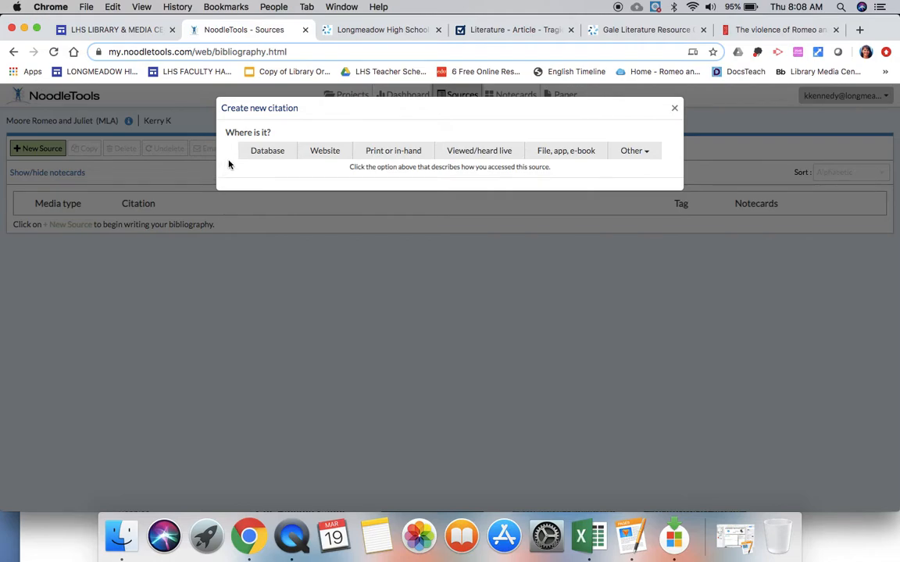
pyautogui.click(265, 153)
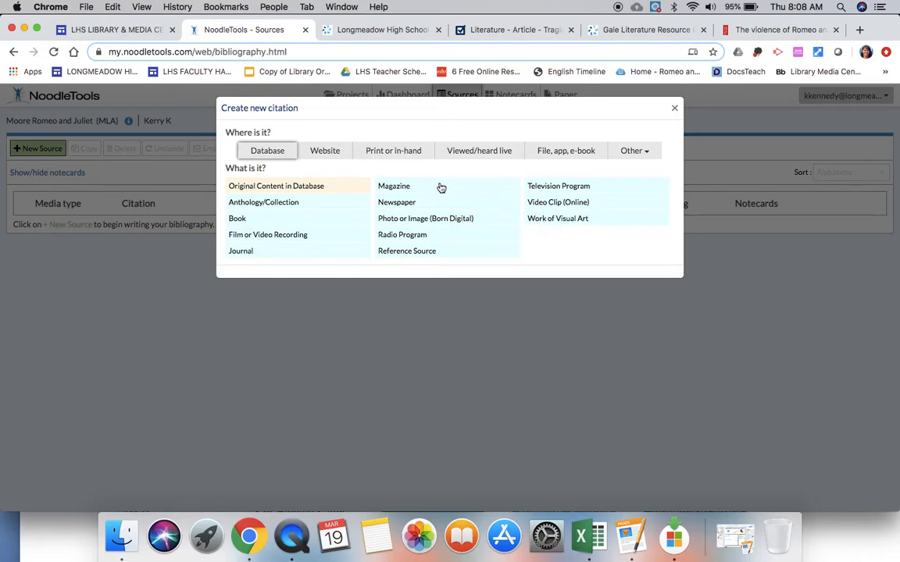
pyautogui.click(313, 190)
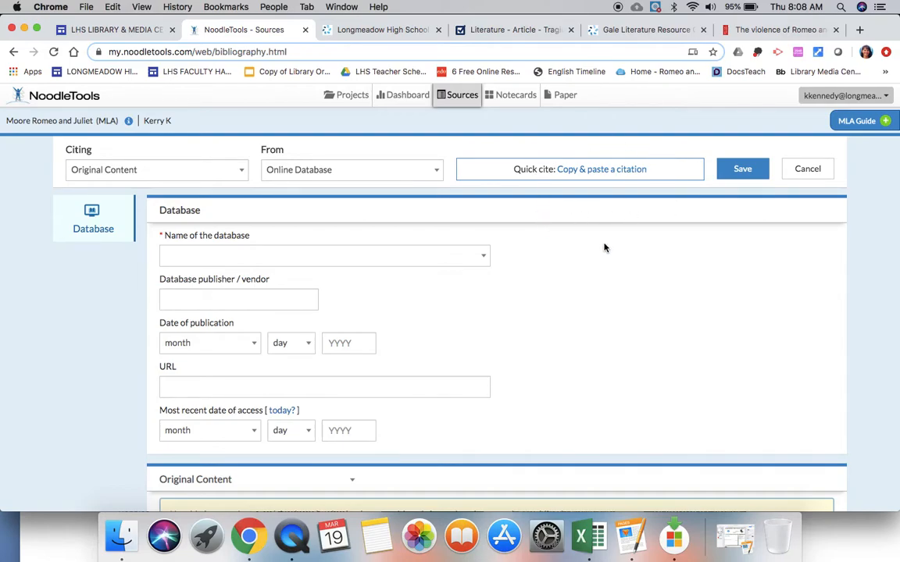
# - Copy the full MLA citation of the Bloom's Literature article "Tragic Form in Romeo and Juliet"
pyautogui.click(518, 31)
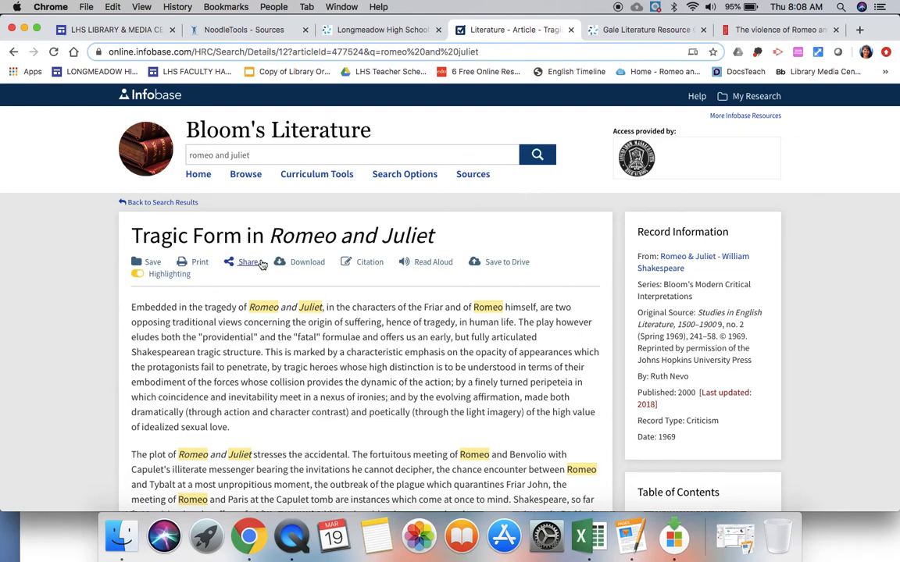
pyautogui.click(374, 267)
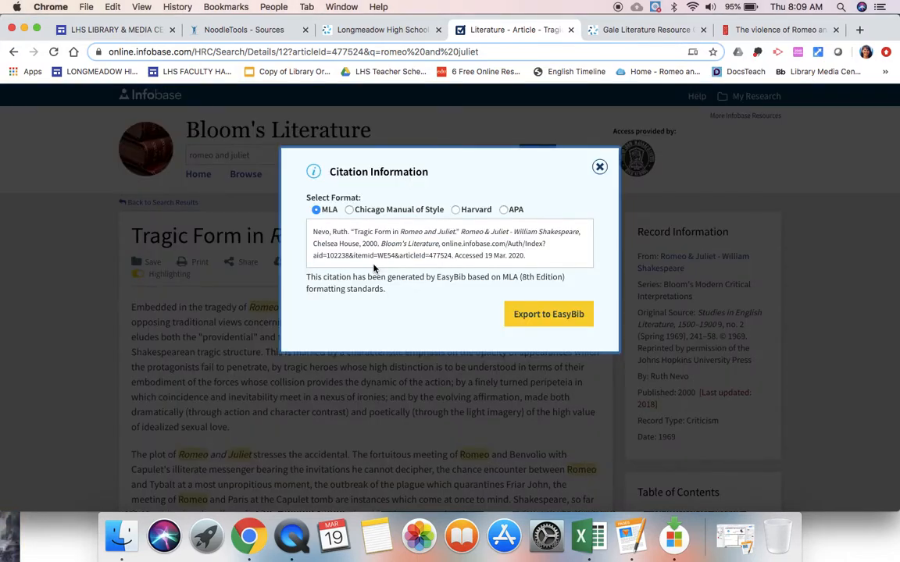
pyautogui.click(317, 232)
pyautogui.moveTo(317, 232); pyautogui.dragTo(449, 243)
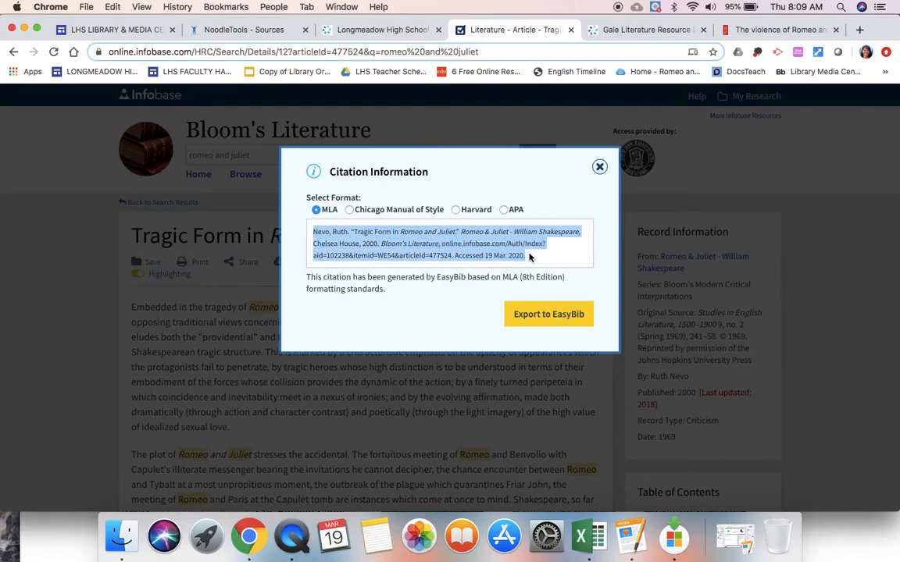
pyautogui.press('super+c')
# - Paste the copied citation into the NoodleTools quick cite form as the manually edited citation and save the source
pyautogui.click(244, 29)
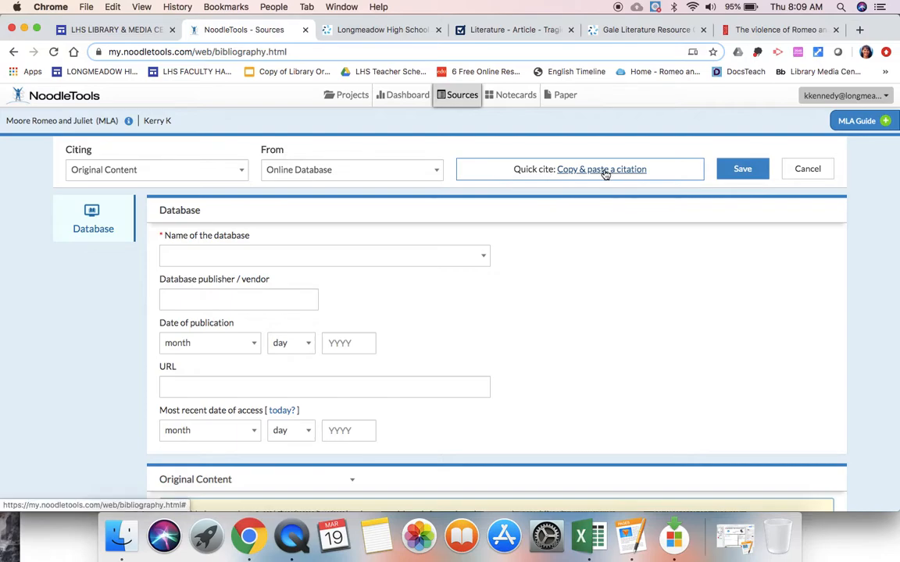
pyautogui.click(606, 170)
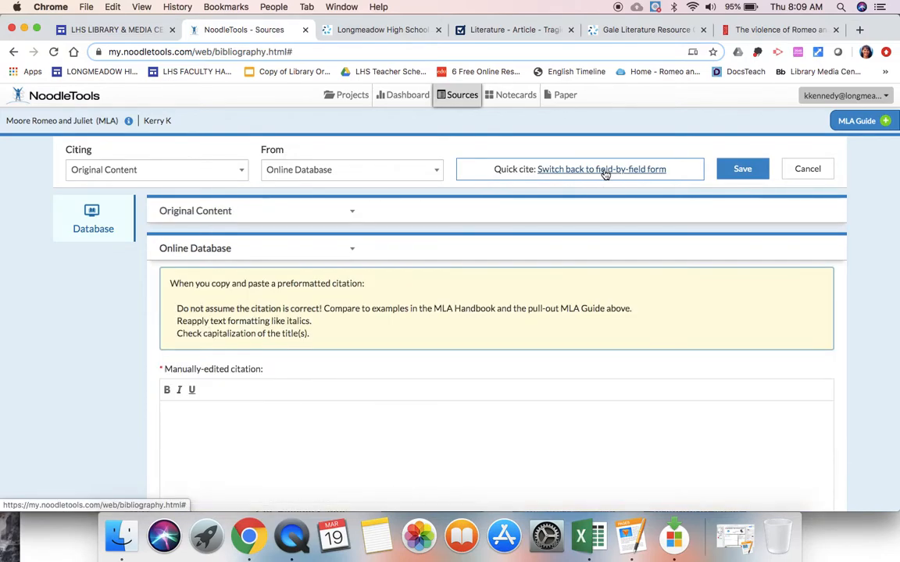
pyautogui.scroll(-2, 587, 309)
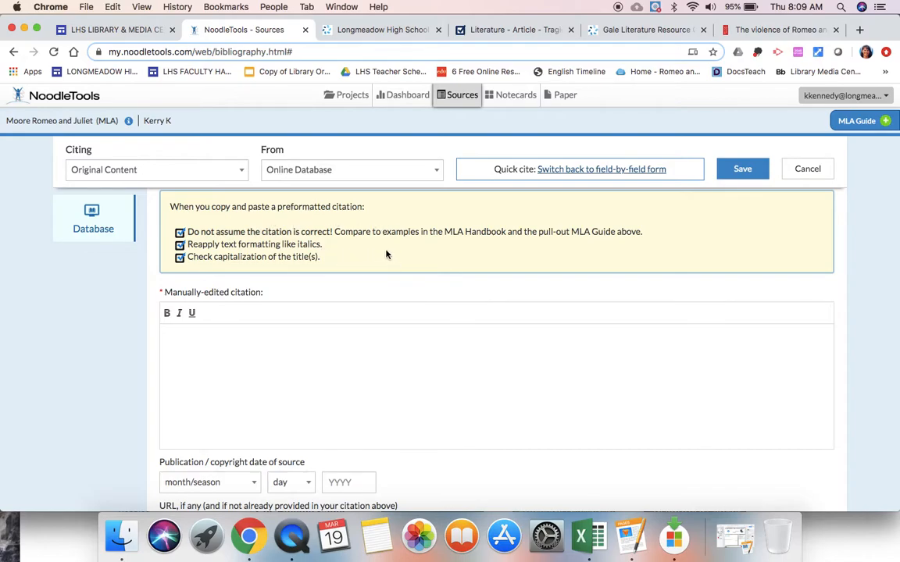
pyautogui.click(321, 341)
pyautogui.press('super+v')
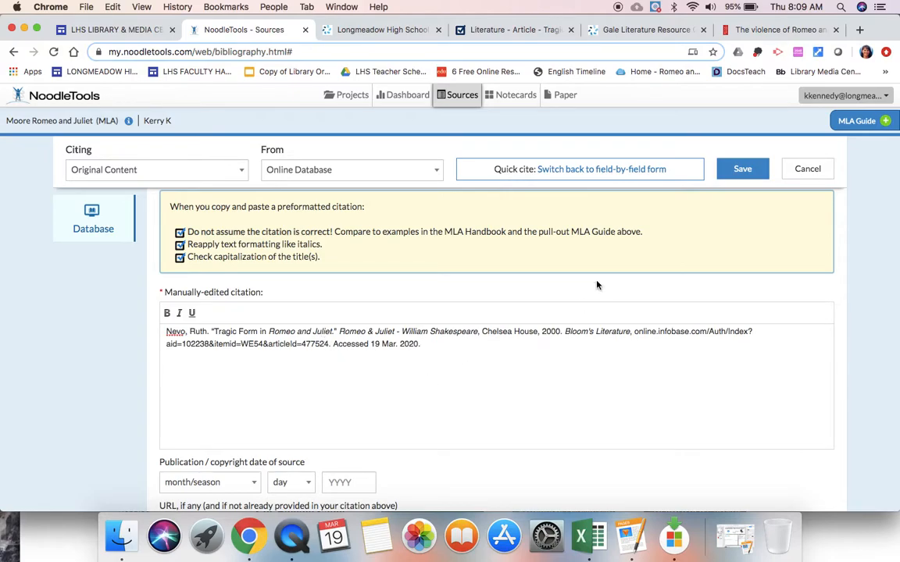
pyautogui.click(749, 171)
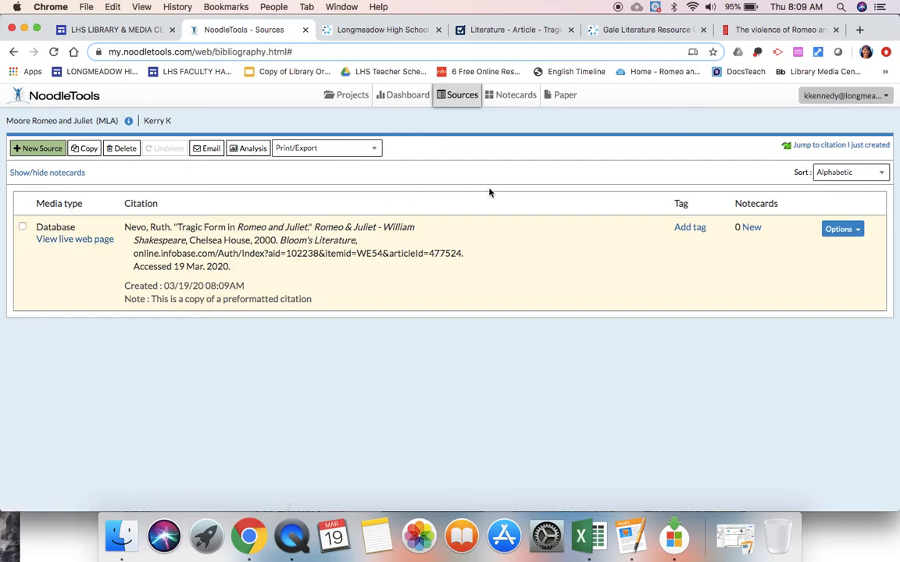
# - Start another new source citation for a web page on a website
pyautogui.click(47, 149)
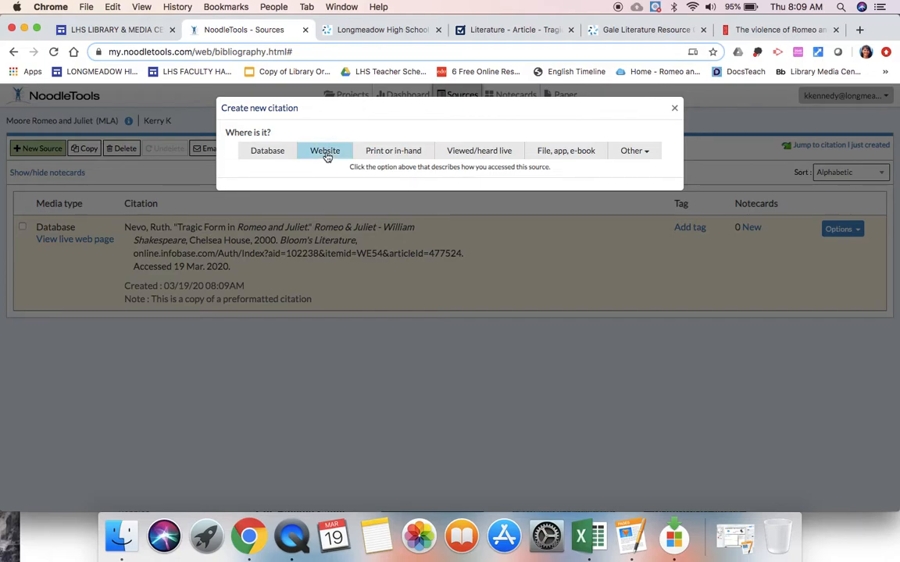
pyautogui.click(328, 155)
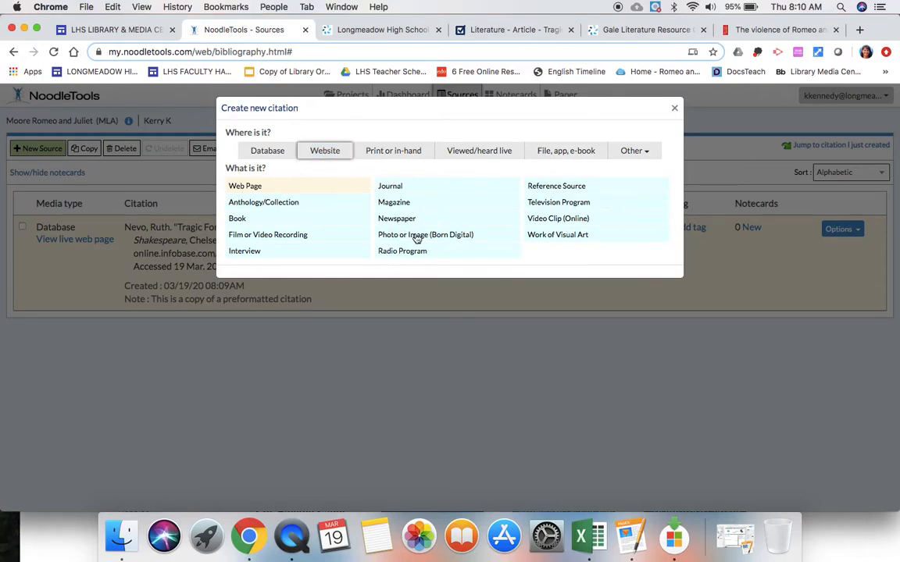
pyautogui.click(300, 190)
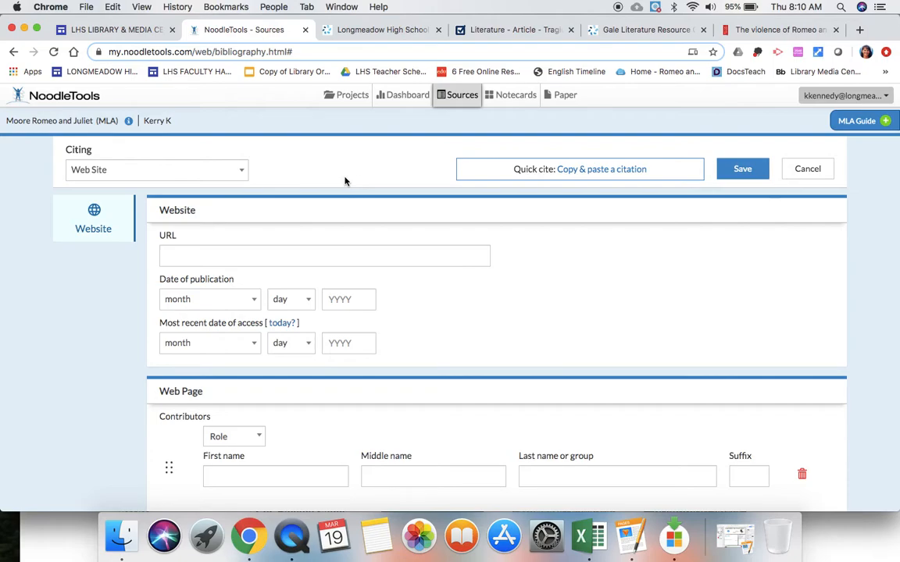
# - Copy the web address of the British Library article "The violence of Romeo and Juliet" into the website citation's URL
pyautogui.click(777, 31)
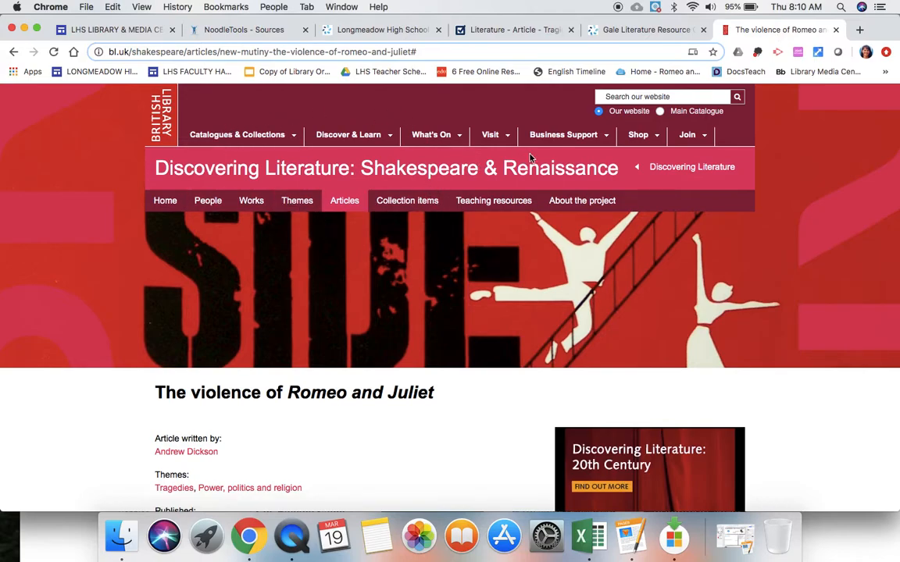
pyautogui.click(248, 32)
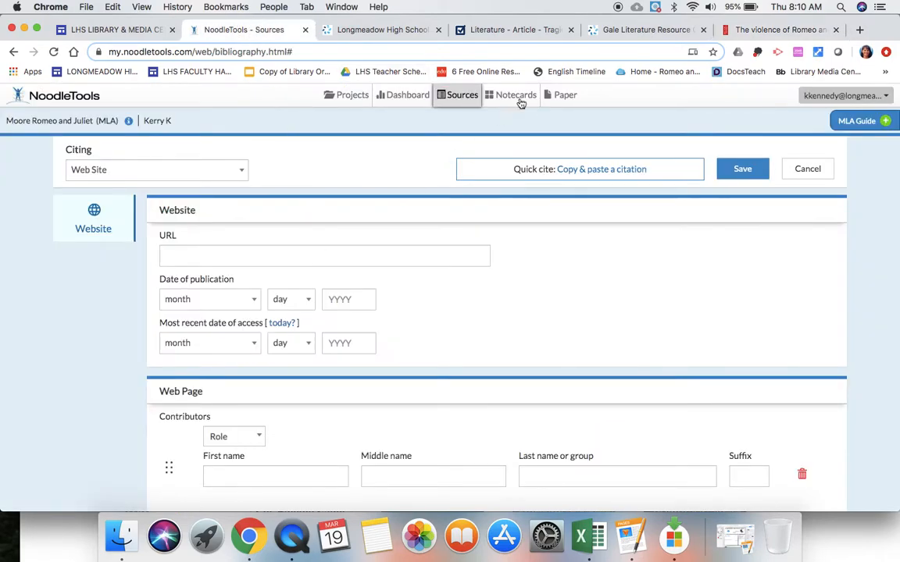
pyautogui.click(769, 29)
pyautogui.click(314, 51)
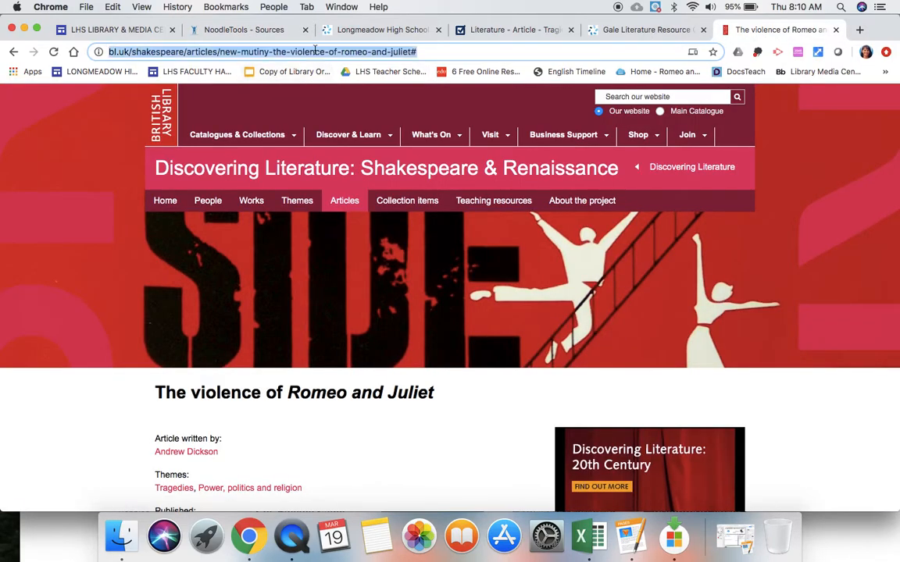
pyautogui.press('super+c')
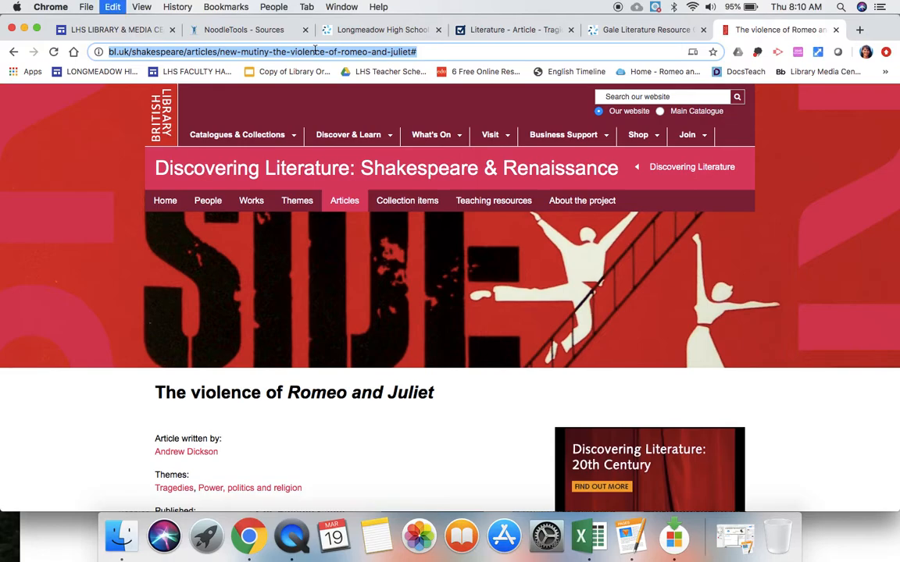
pyautogui.click(237, 31)
pyautogui.click(252, 255)
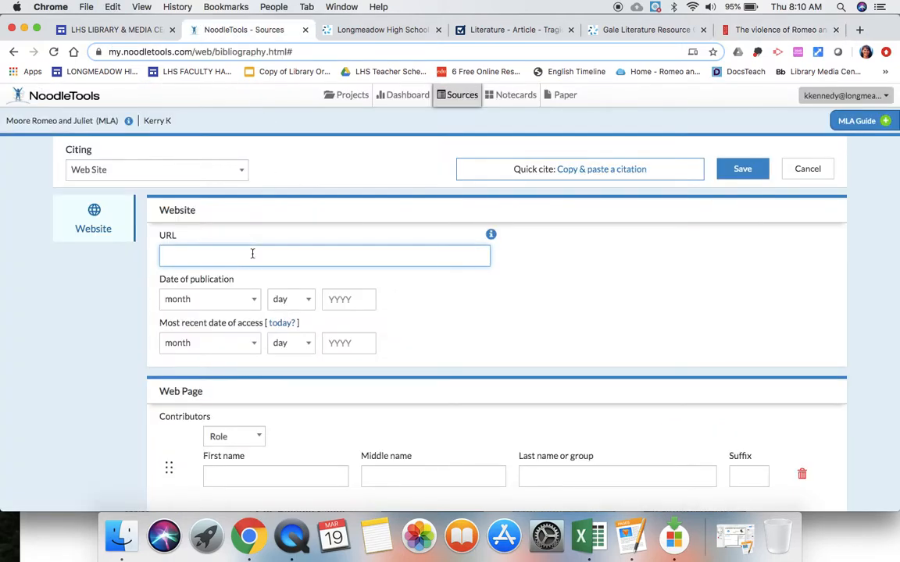
pyautogui.press('super+v')
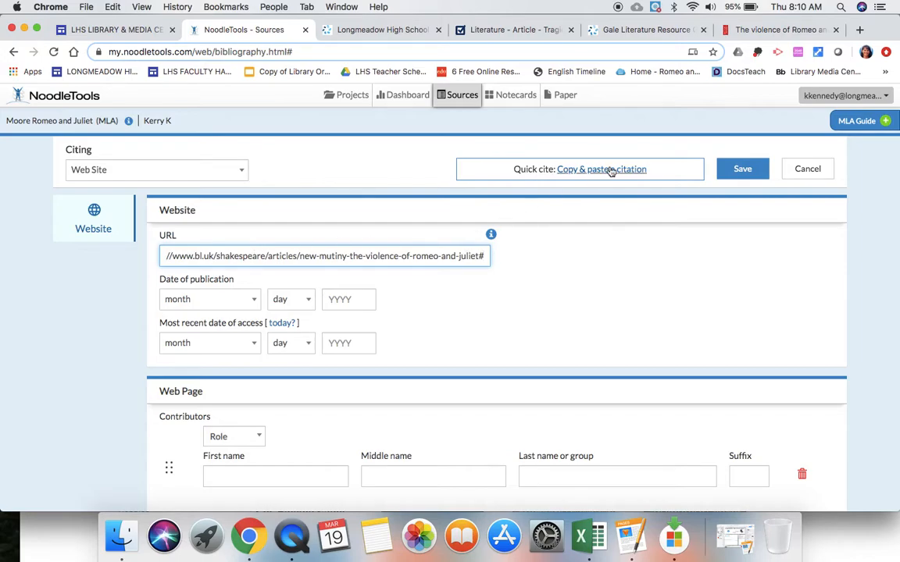
# - Look up the article's publication date, enter March 15, 2016 in the citation, and set the access date to today, March 19, 2020
pyautogui.click(740, 31)
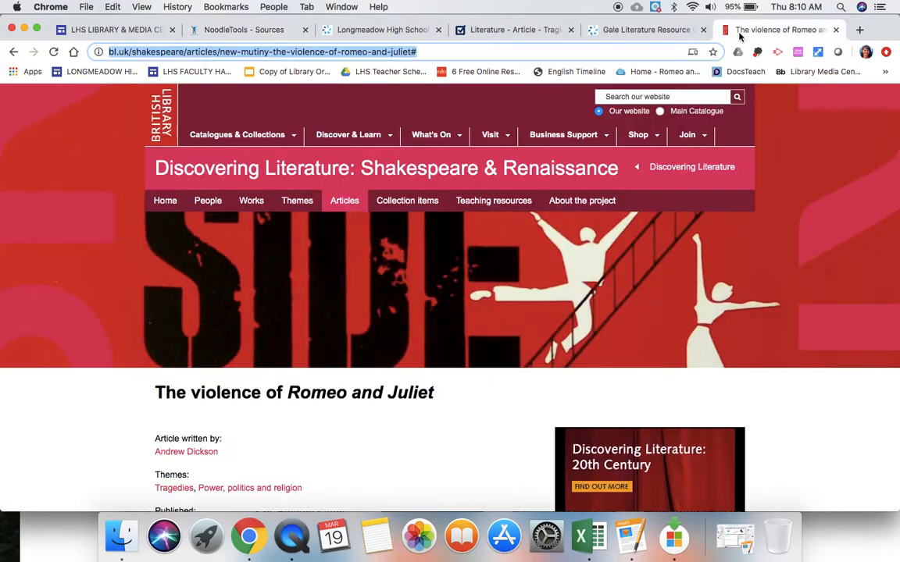
pyautogui.scroll(-4, 309, 370)
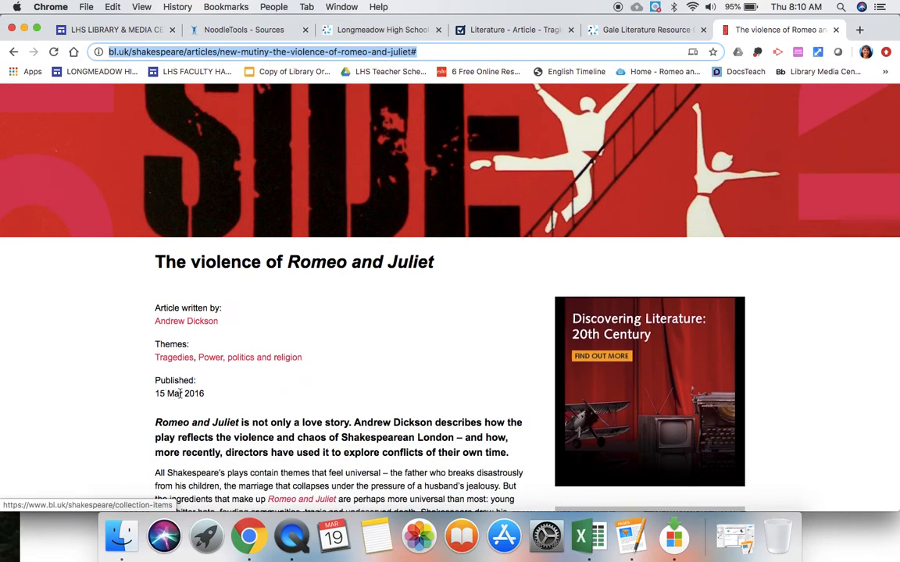
pyautogui.click(263, 31)
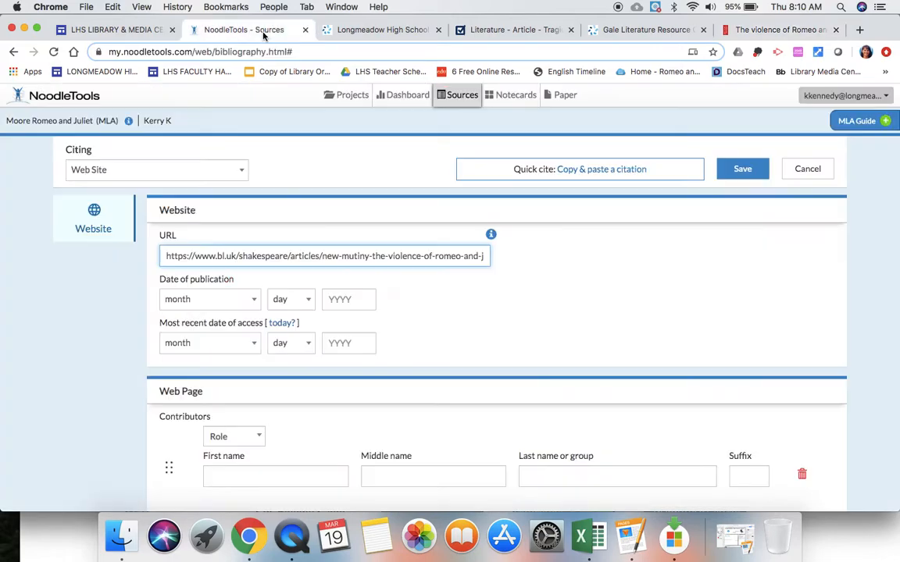
pyautogui.click(249, 300)
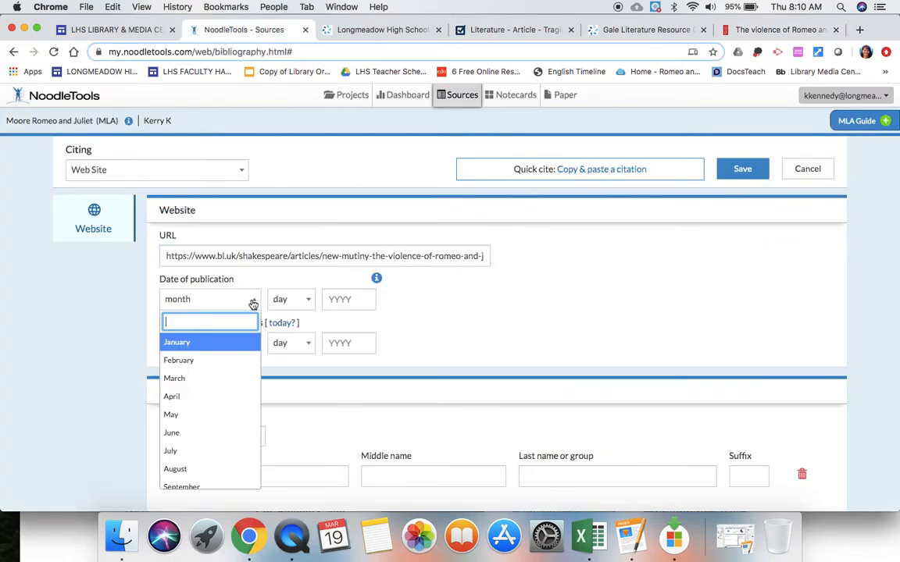
pyautogui.click(235, 378)
pyautogui.click(305, 300)
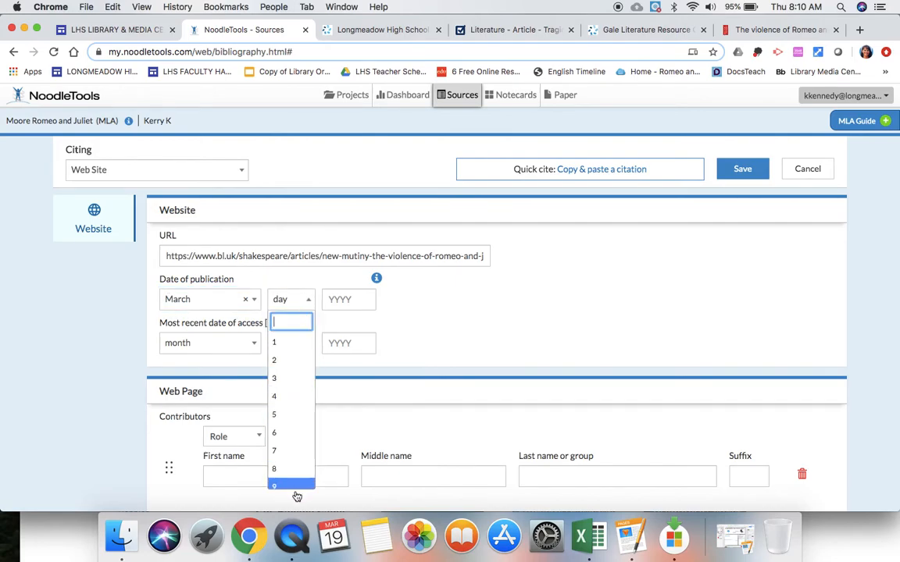
pyautogui.scroll(-3, 297, 477)
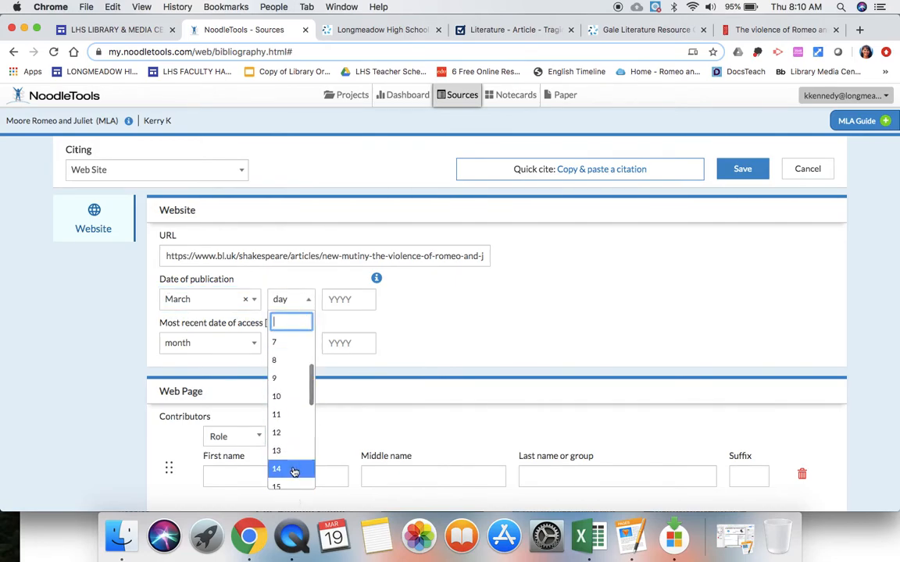
pyautogui.click(294, 485)
pyautogui.click(356, 300)
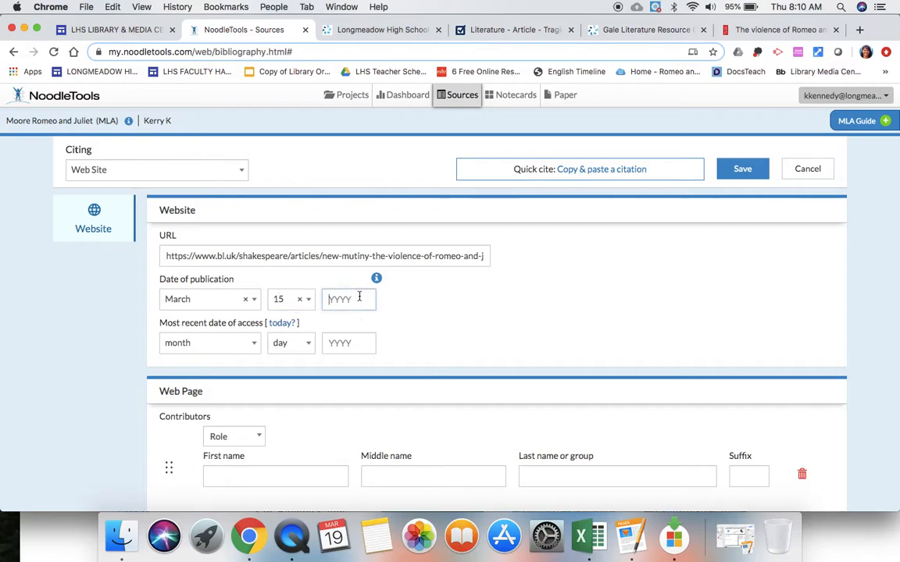
pyautogui.write('2016')
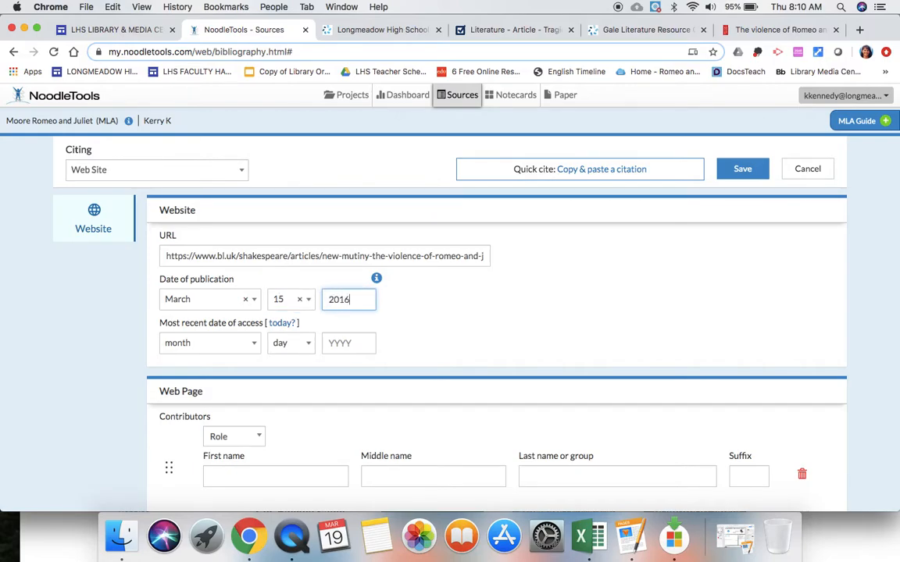
pyautogui.click(281, 326)
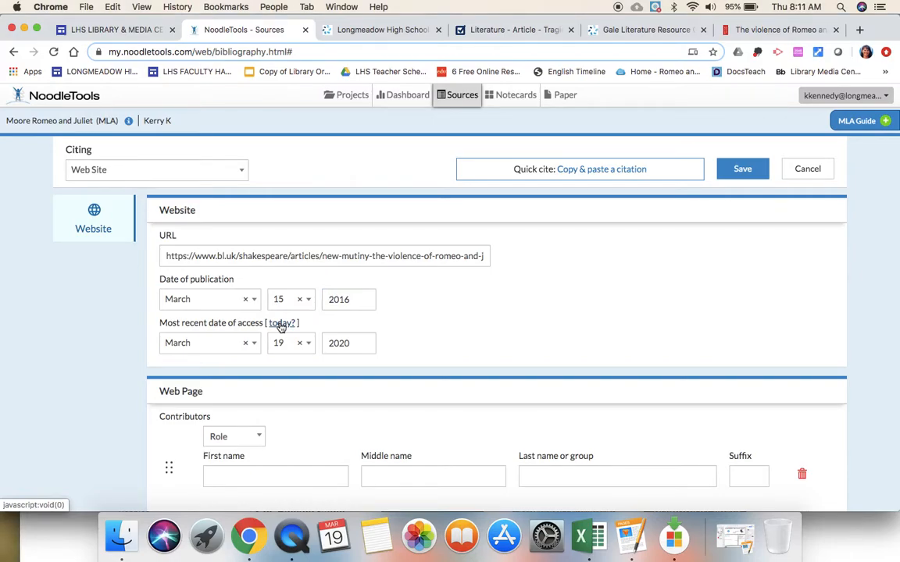
# - Look up the article's author and add an Author contributor to the web page citation with that person's first and last name
pyautogui.scroll(-5, 435, 339)
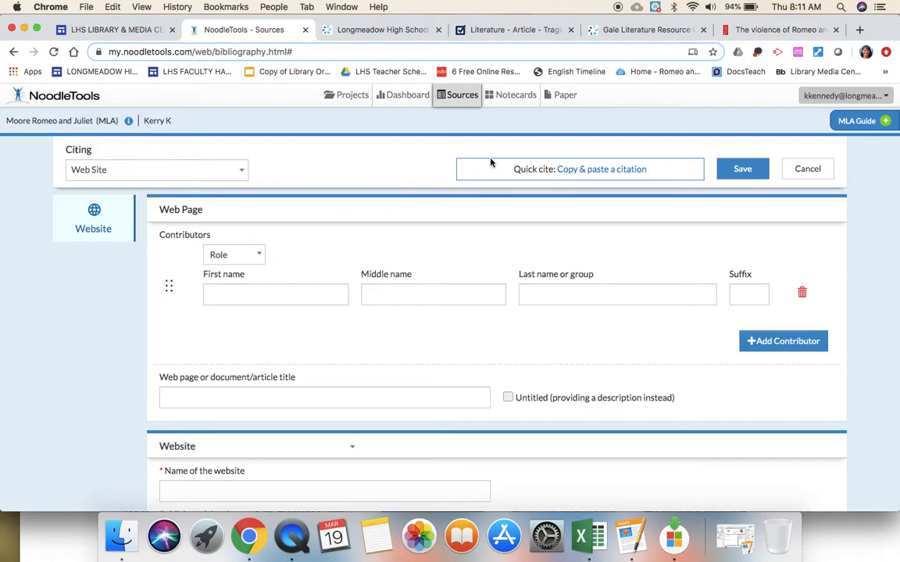
pyautogui.click(774, 30)
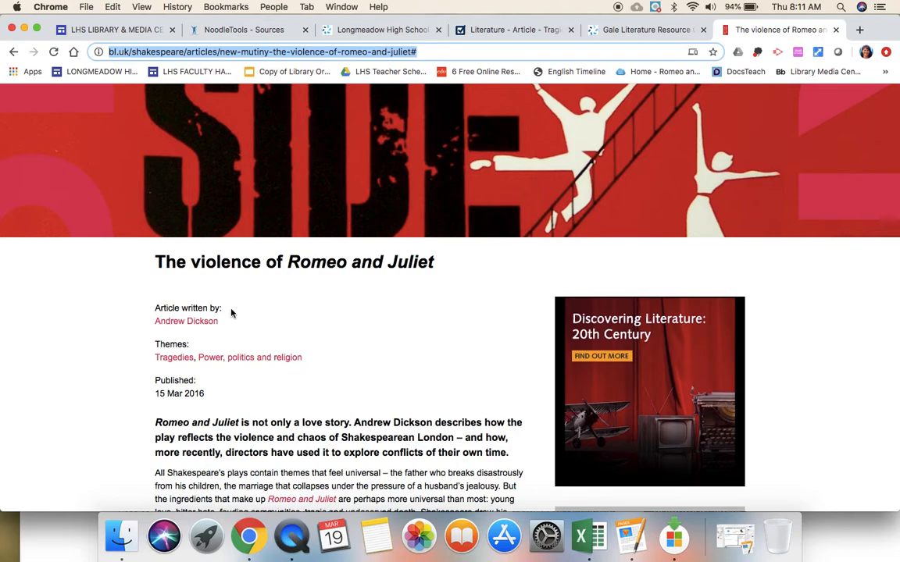
pyautogui.click(244, 30)
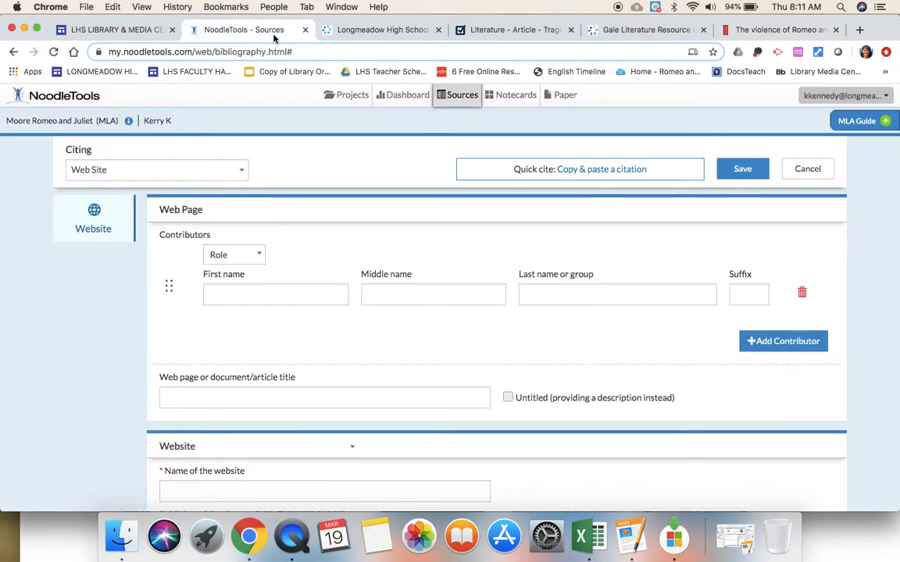
pyautogui.click(258, 261)
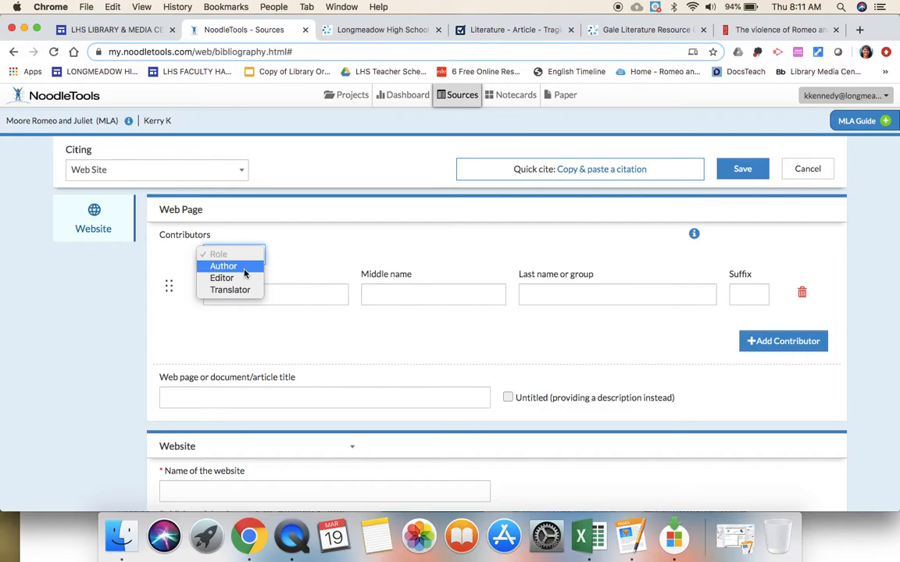
pyautogui.click(244, 270)
pyautogui.click(243, 293)
pyautogui.write('ANd')
pyautogui.press('BackSpace')
pyautogui.press('BackSpace')
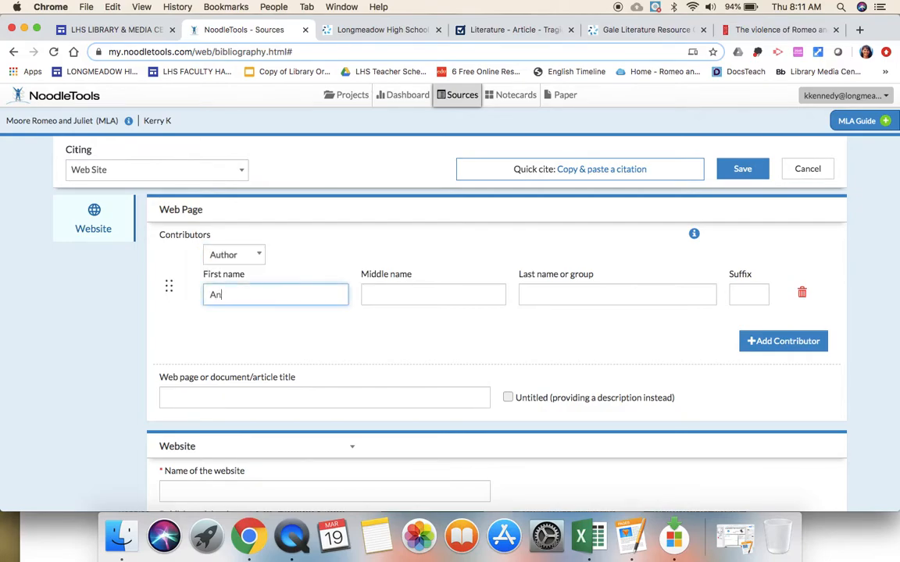
pyautogui.press('Tab')
pyautogui.press('Tab')
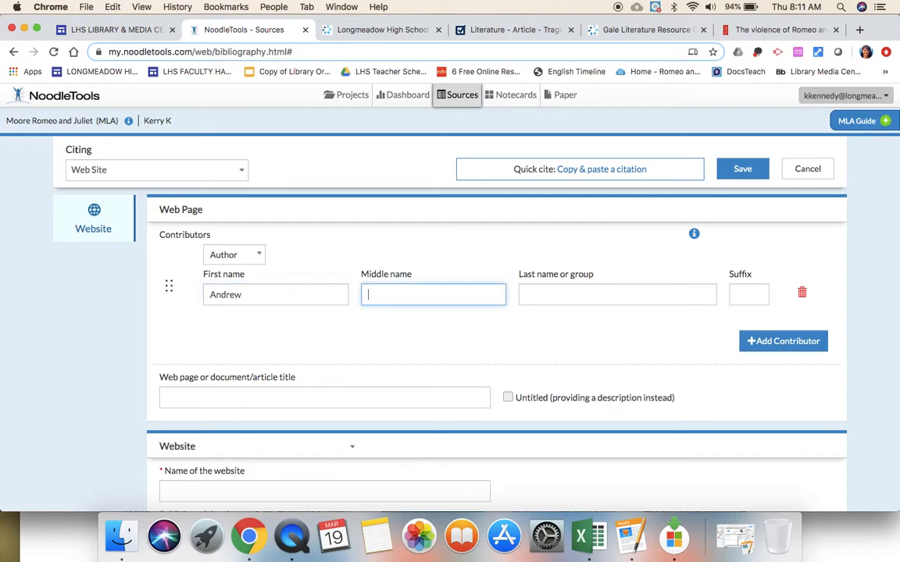
pyautogui.write('Dickson')
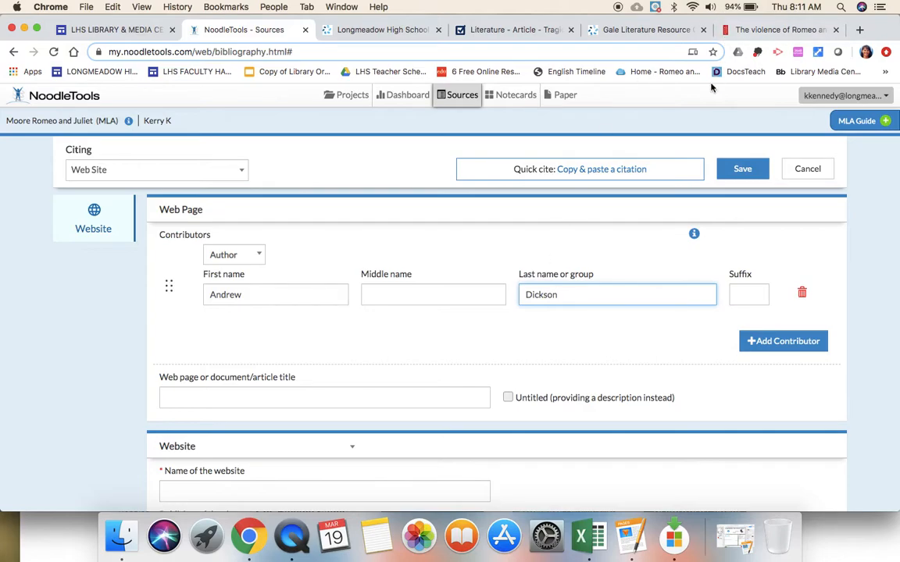
# - Copy the article's title from the British Library page into the citation's web page or document/article title
pyautogui.click(781, 30)
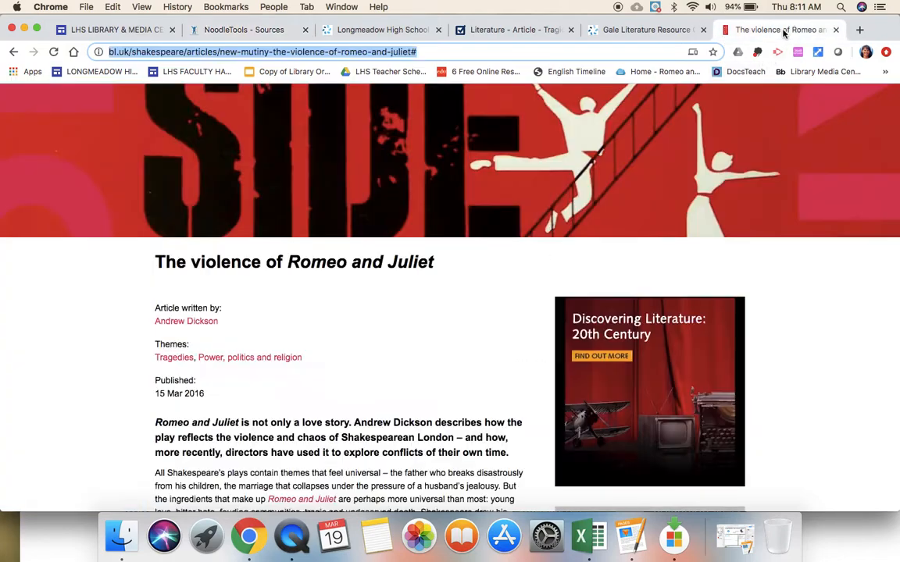
pyautogui.scroll(3, 489, 274)
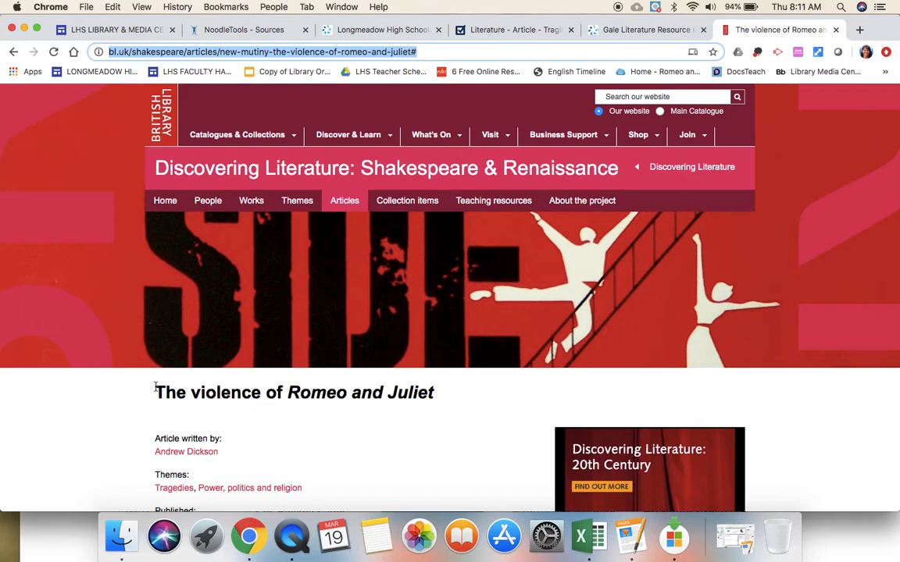
pyautogui.moveTo(155, 392); pyautogui.dragTo(436, 392)
pyautogui.press('super+c')
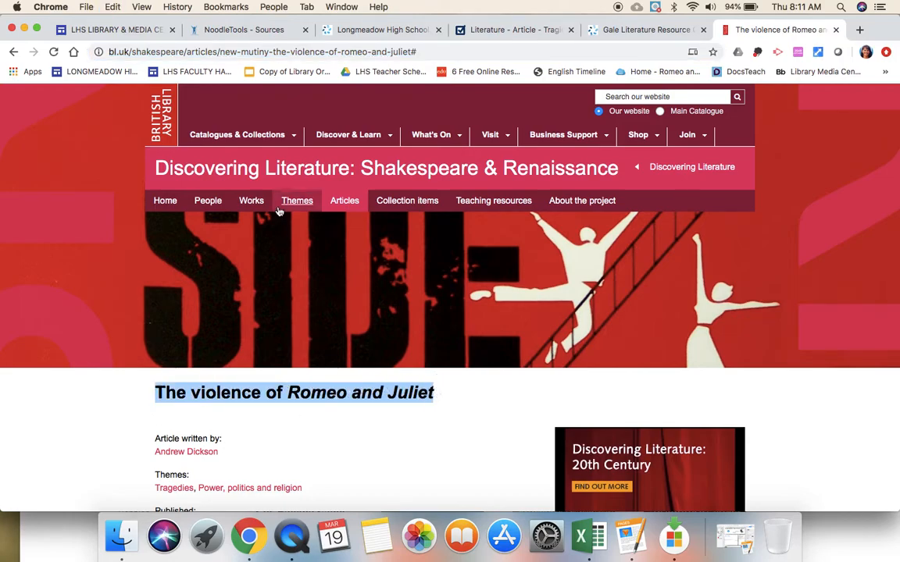
pyautogui.click(257, 31)
pyautogui.click(251, 395)
pyautogui.press('super+v')
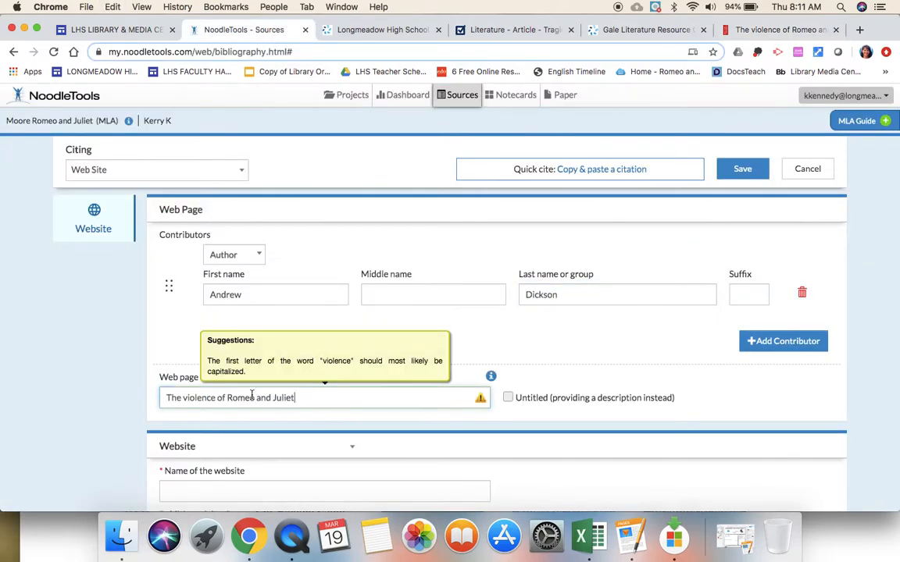
# - Capitalize "Violence" in the citation's article title so it reads The Violence of Romeo and Juliet
pyautogui.click(186, 398)
pyautogui.press('BackSpace')
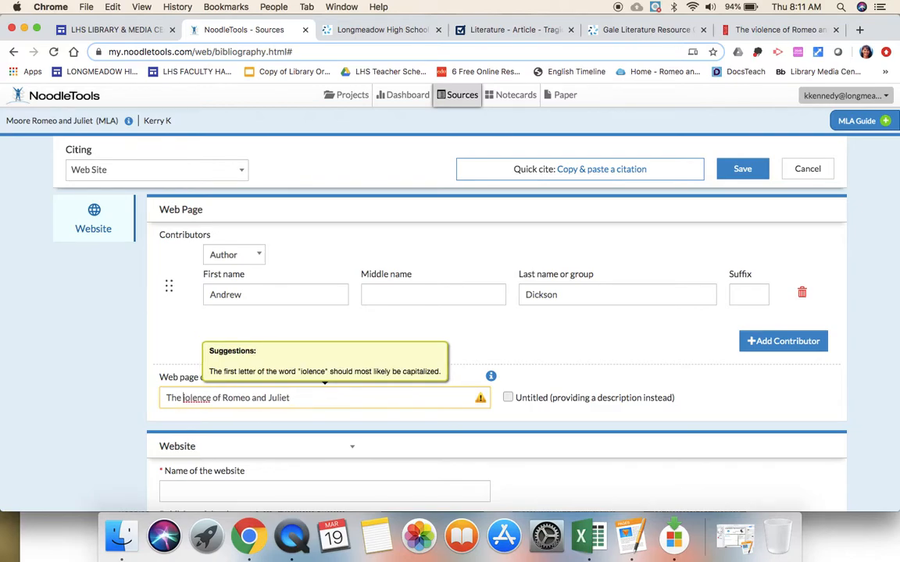
pyautogui.write('V')
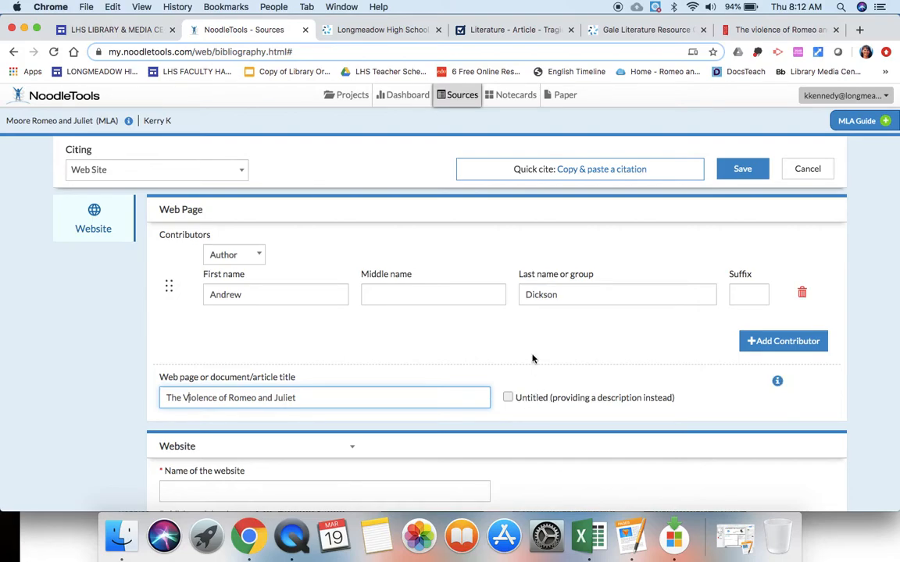
# - Review the citation form from the URL and dates through the contributor, title, website and annotation sections
pyautogui.scroll(-5, 532, 358)
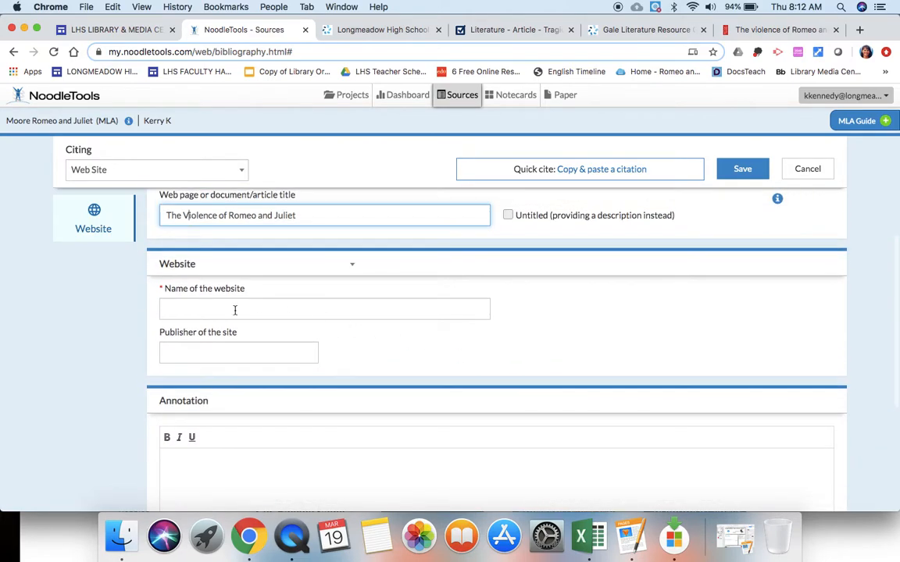
pyautogui.scroll(9, 339, 310)
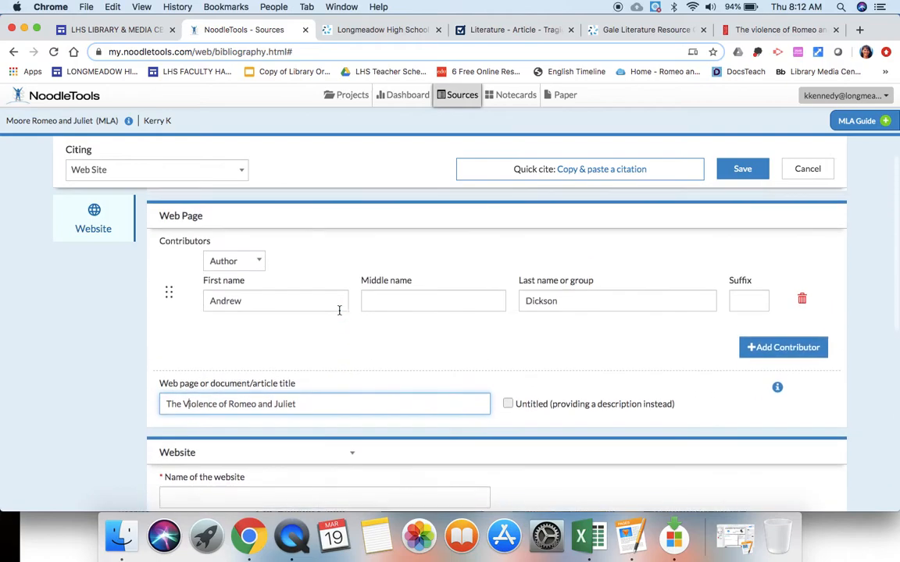
pyautogui.scroll(-5, 339, 312)
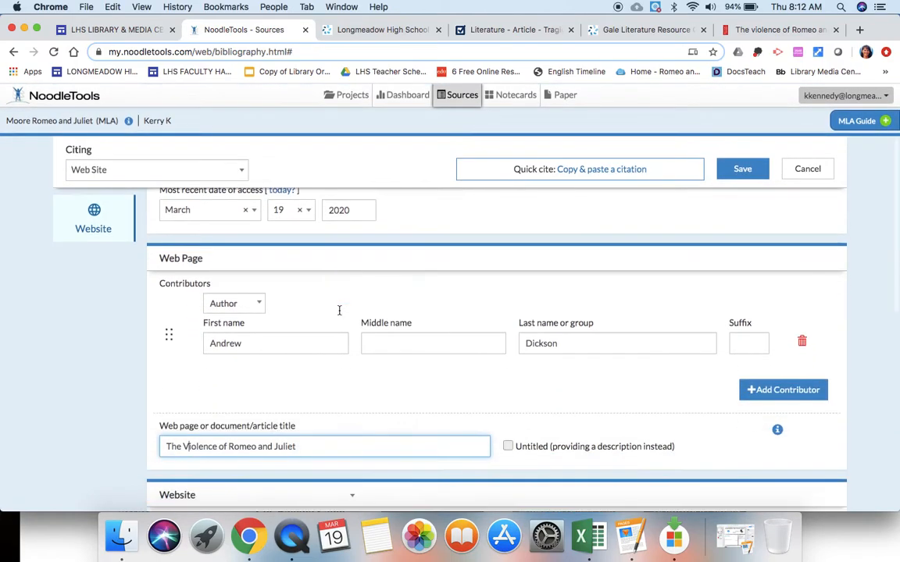
pyautogui.scroll(-8, 339, 312)
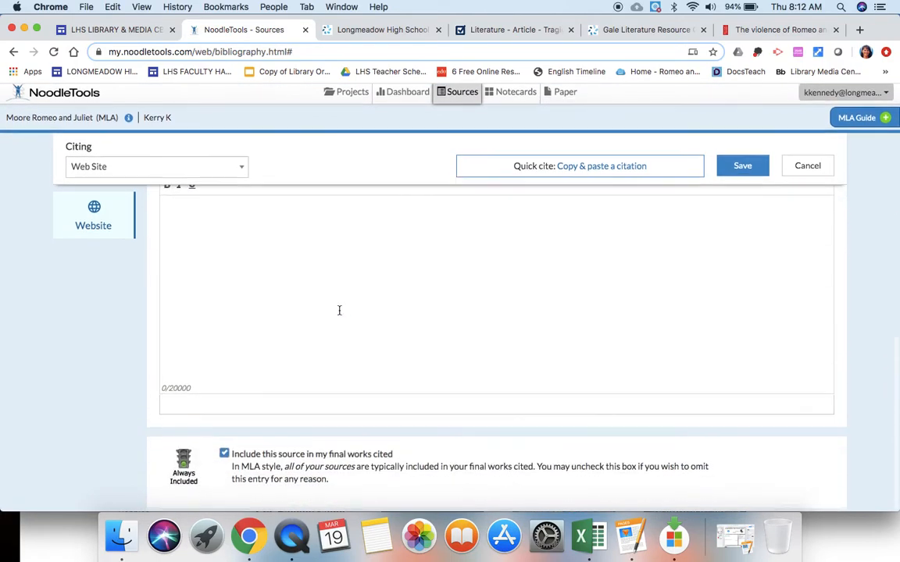
pyautogui.scroll(6, 339, 312)
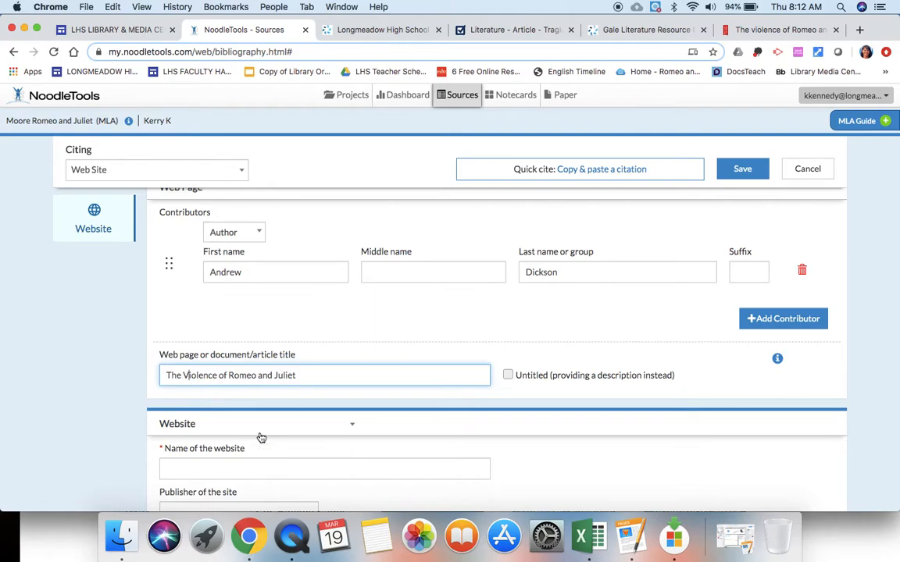
pyautogui.scroll(2, 262, 438)
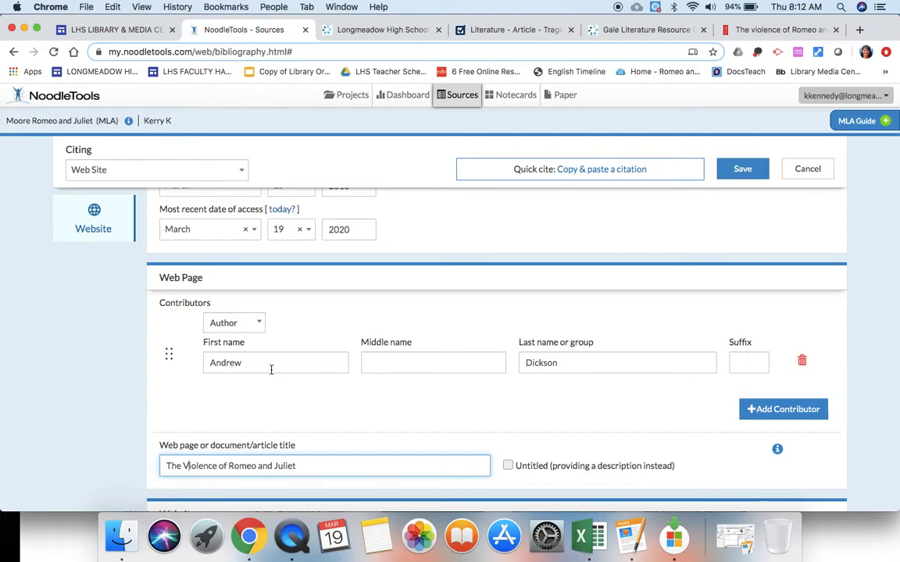
pyautogui.scroll(2, 271, 312)
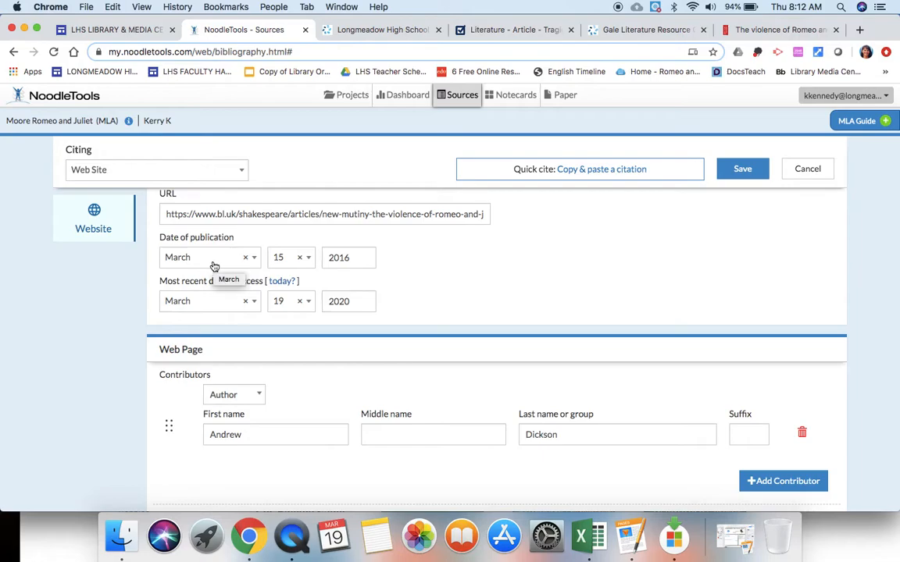
pyautogui.scroll(-5, 214, 266)
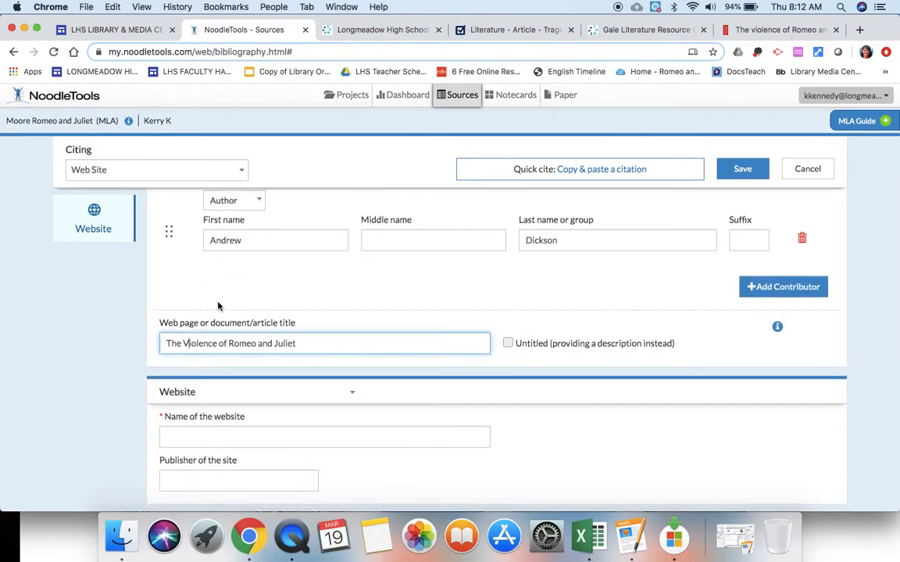
pyautogui.scroll(-1, 218, 306)
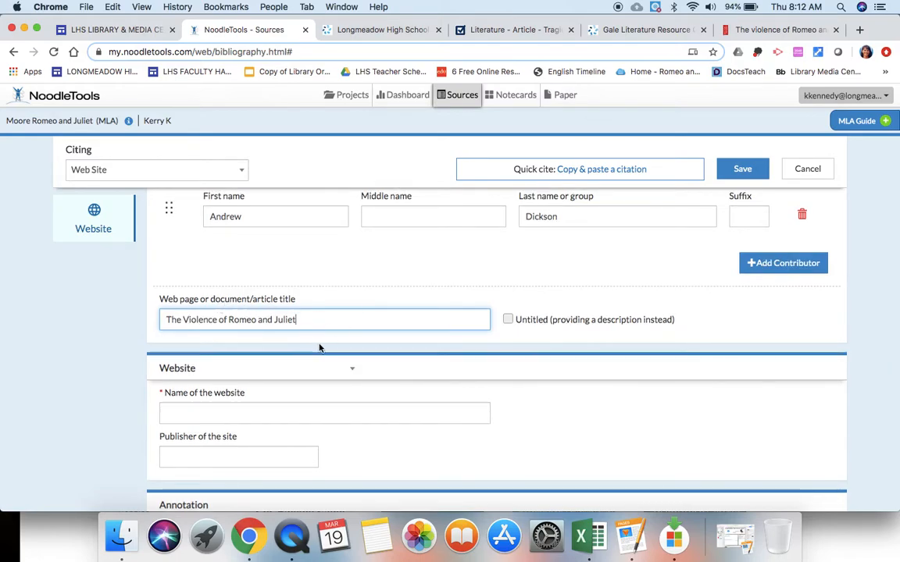
# - Read the help for the website name, check the article page for it, and enter British Library as the name
pyautogui.click(298, 413)
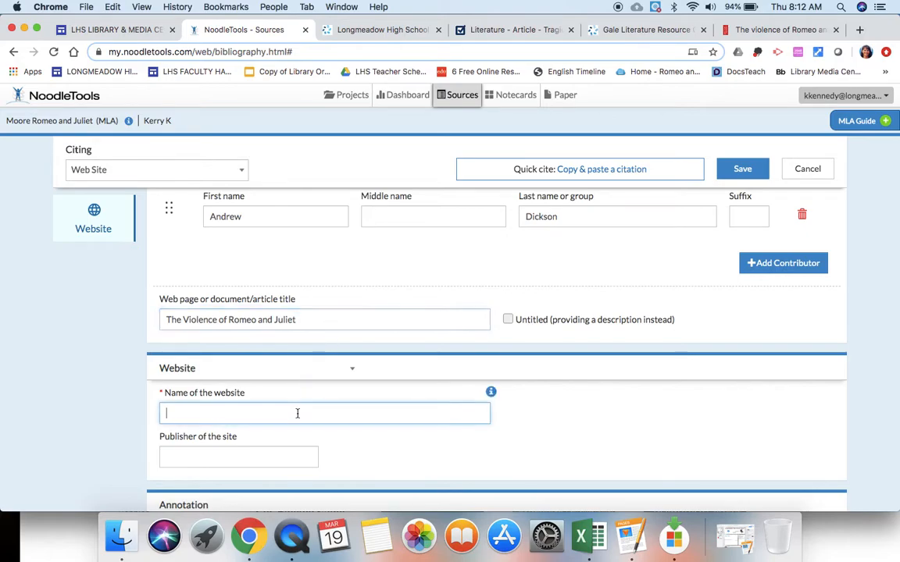
pyautogui.click(491, 393)
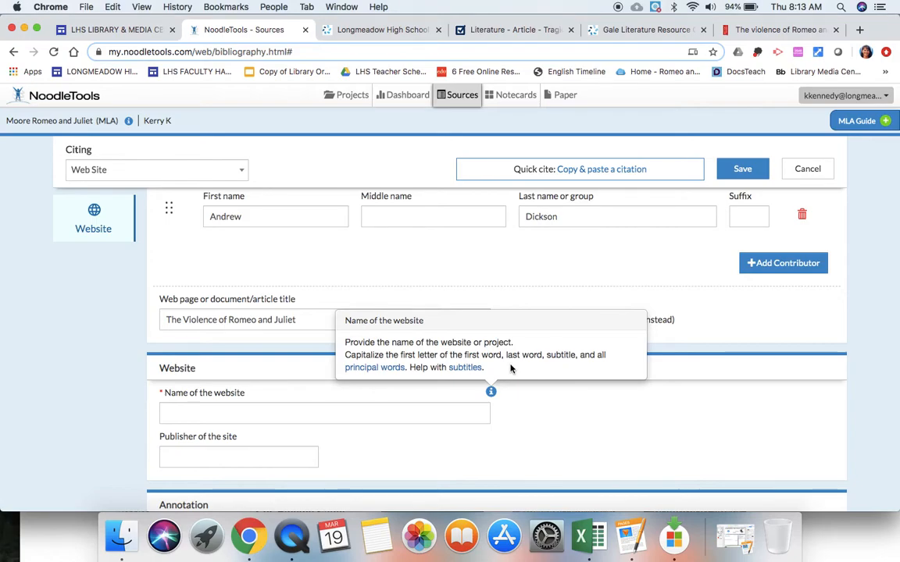
pyautogui.click(408, 411)
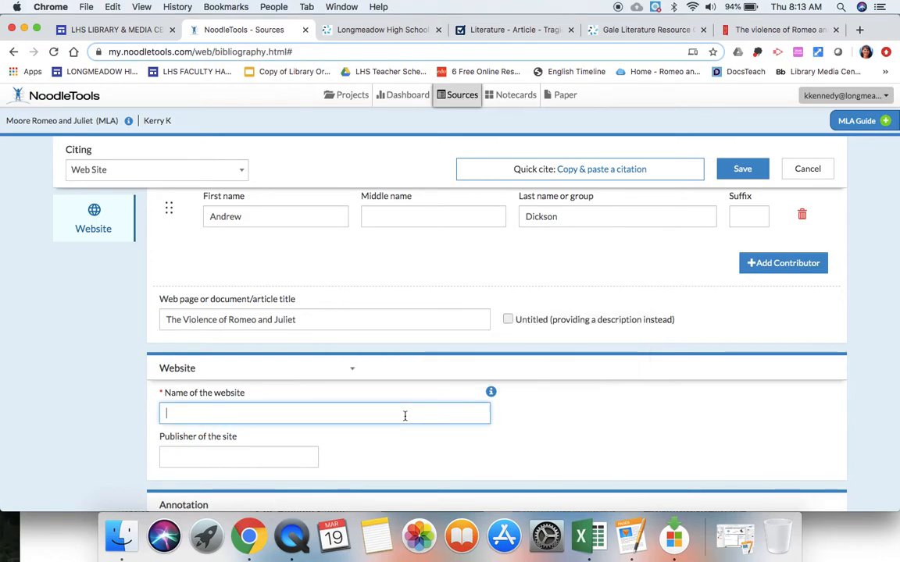
pyautogui.click(757, 35)
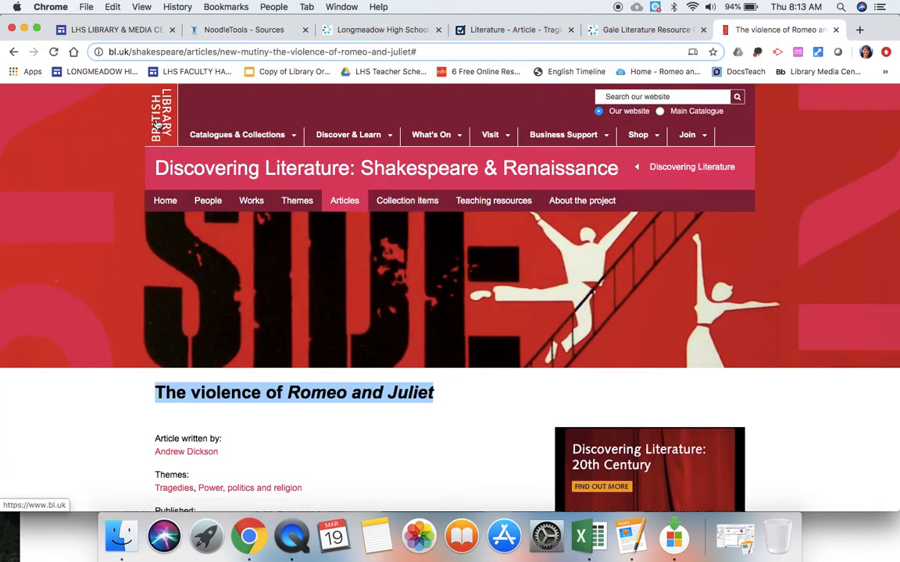
pyautogui.click(218, 30)
pyautogui.write('Brit')
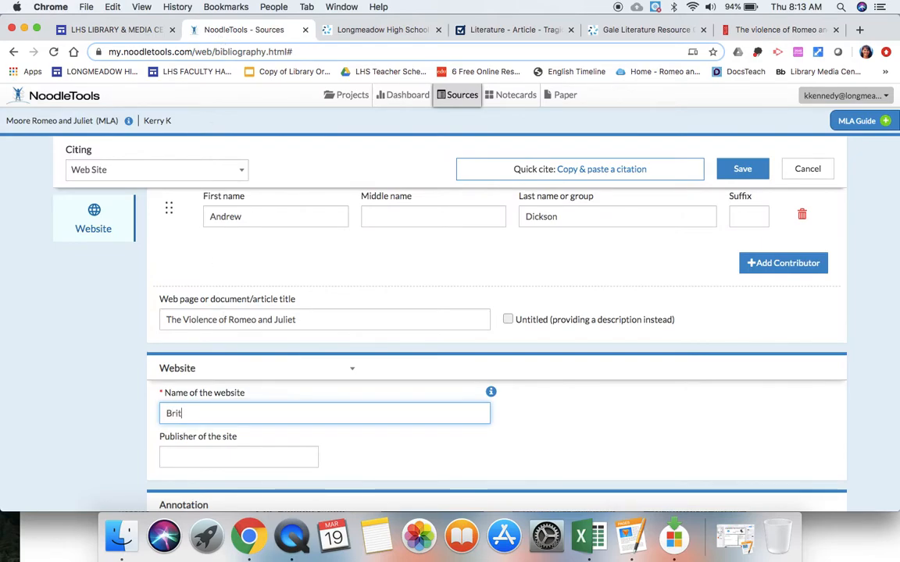
pyautogui.write('ish Library')
# - Read the help on the publisher of the site, including when that field should be left blank
pyautogui.click(227, 457)
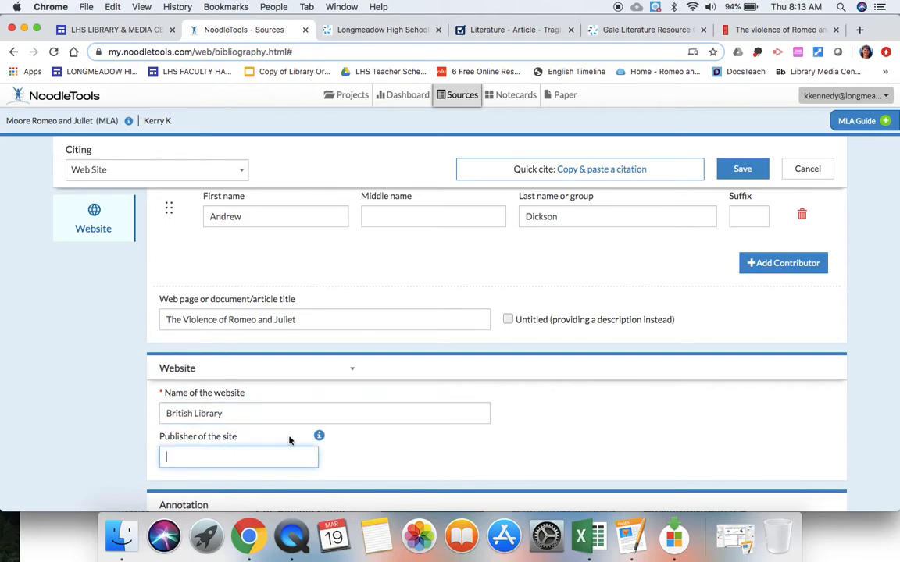
pyautogui.click(319, 436)
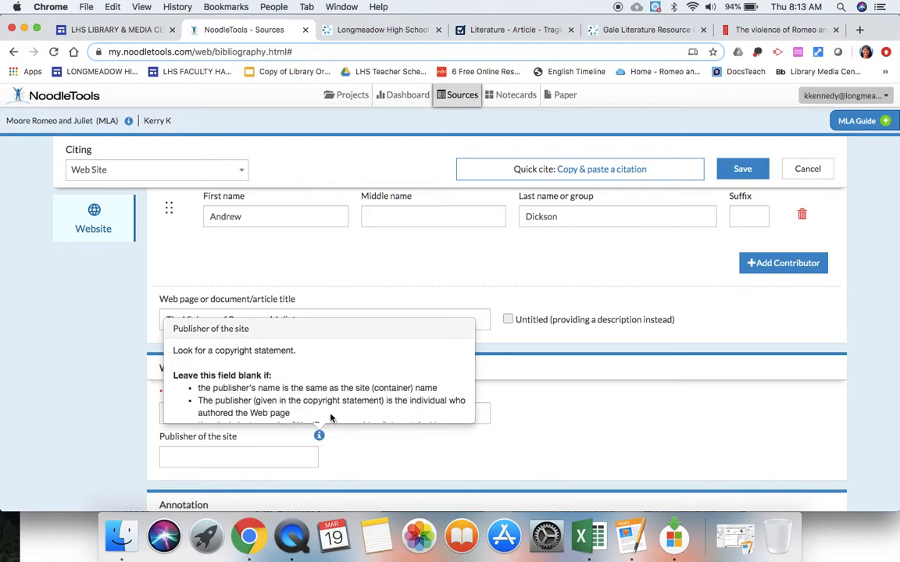
pyautogui.scroll(-2, 383, 384)
pyautogui.scroll(-2, 383, 383)
pyautogui.scroll(1, 383, 383)
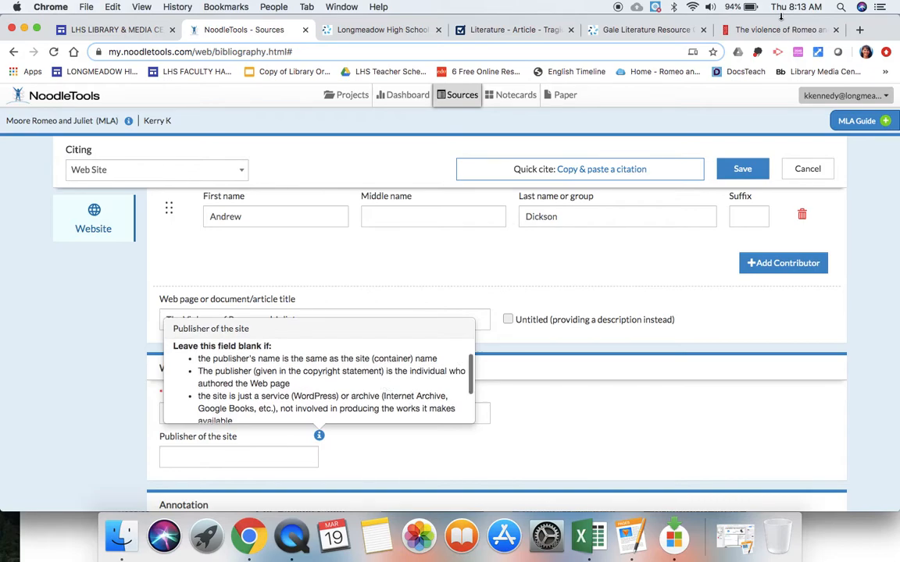
# - Examine the British Library article page down to its footer for a copyright statement naming the publisher
pyautogui.click(754, 29)
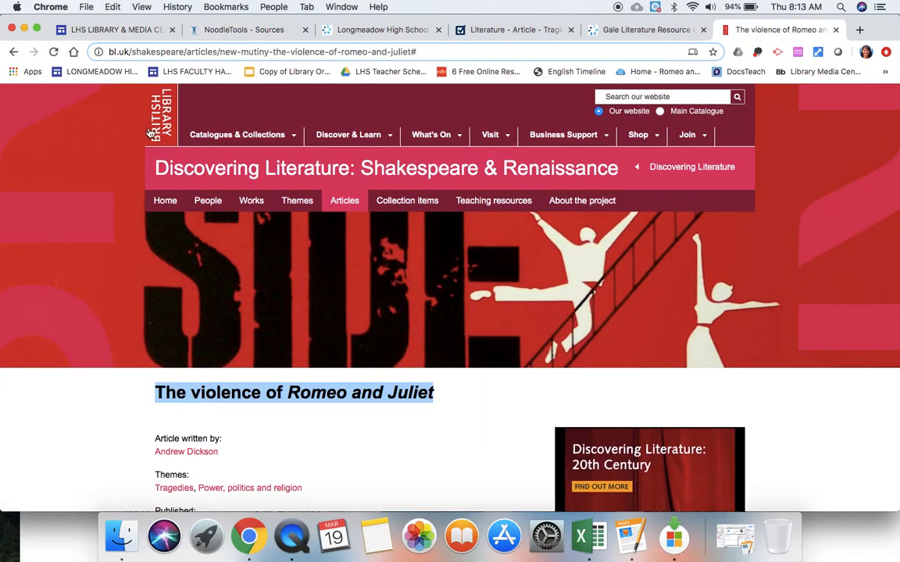
pyautogui.scroll(-1, 283, 187)
pyautogui.scroll(-20, 283, 187)
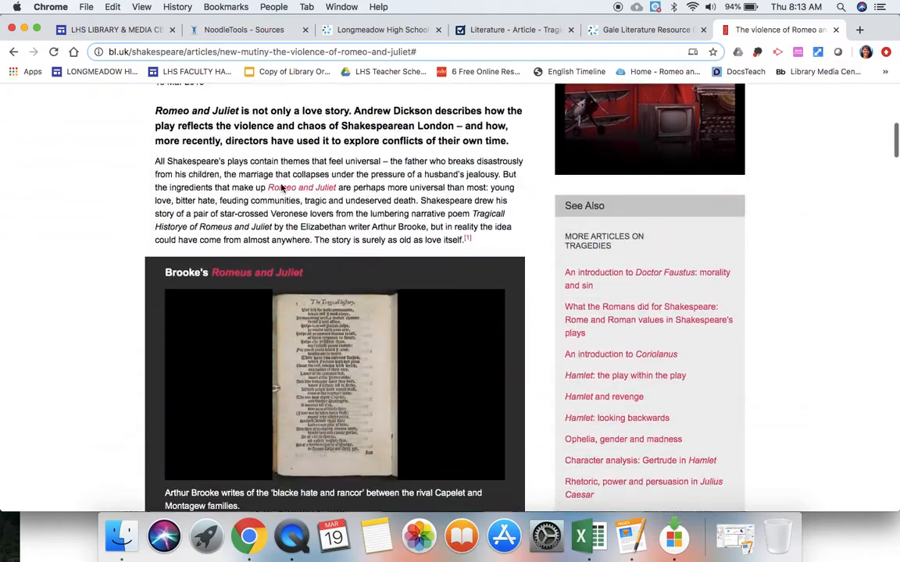
pyautogui.scroll(-20, 282, 188)
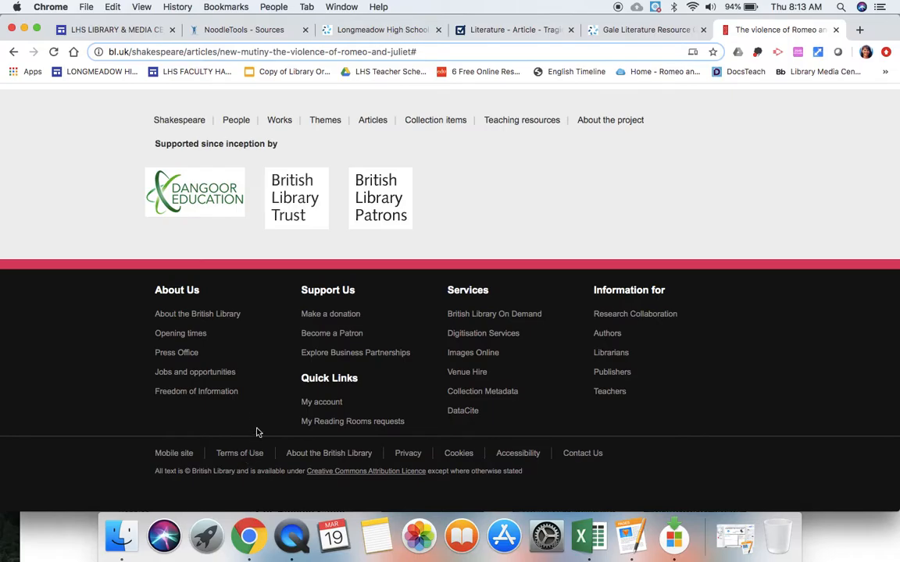
pyautogui.scroll(1, 277, 395)
pyautogui.scroll(20, 278, 396)
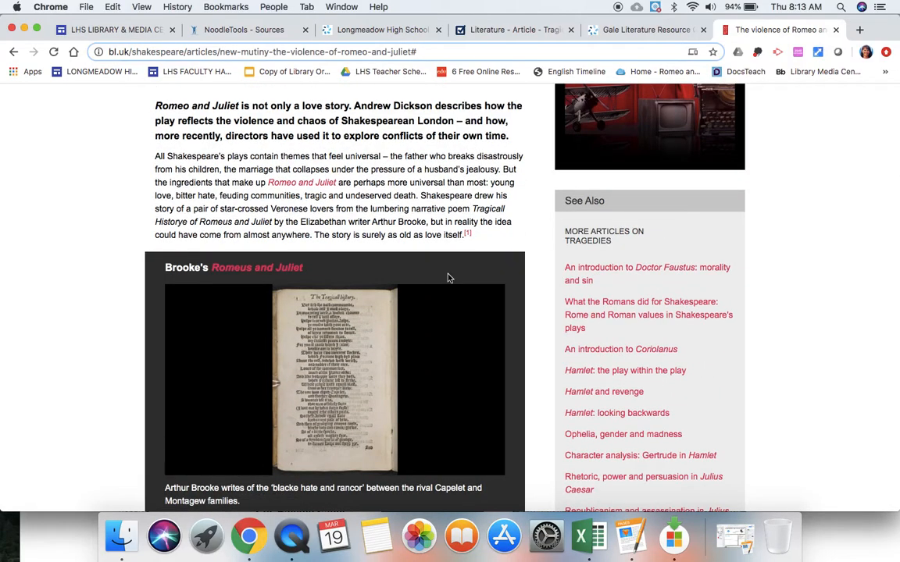
pyautogui.scroll(10, 409, 258)
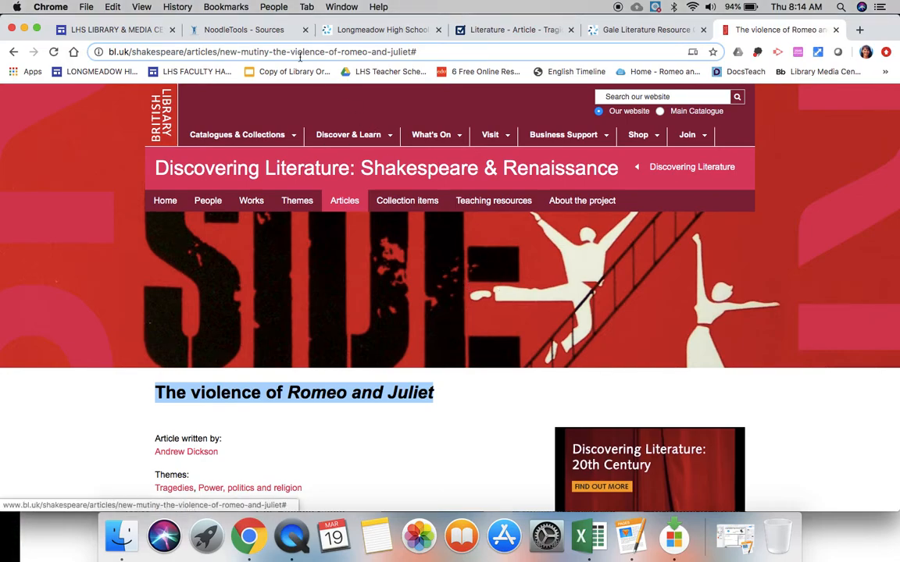
# - Return to the NoodleTools website citation form, review its remaining sections, and save the British Library article citation with no publisher or annotation
pyautogui.click(258, 30)
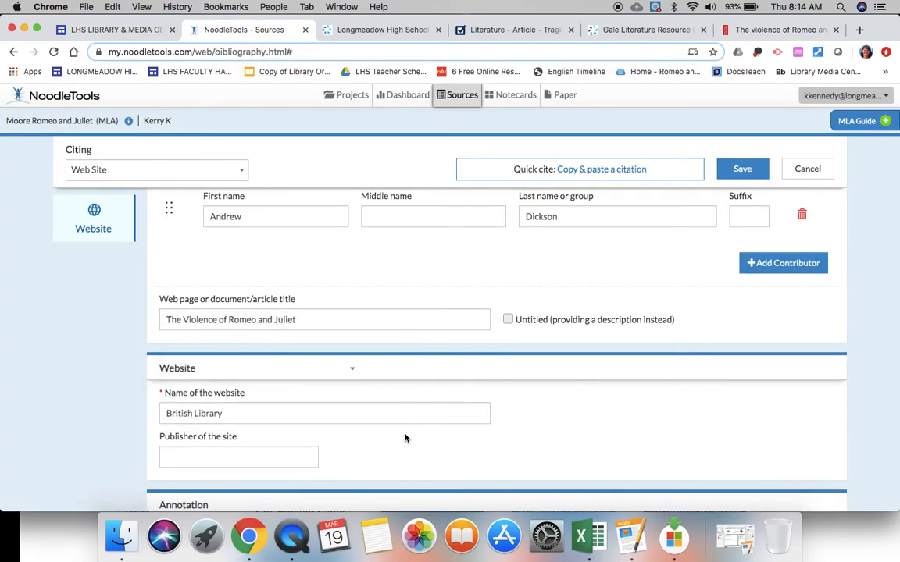
pyautogui.scroll(-1, 400, 440)
pyautogui.scroll(-5, 435, 413)
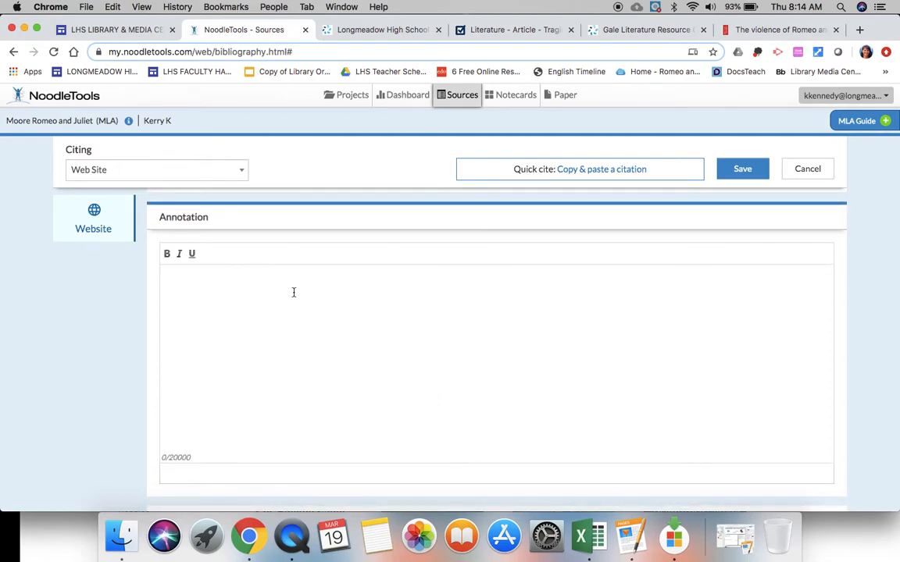
pyautogui.scroll(-2, 294, 292)
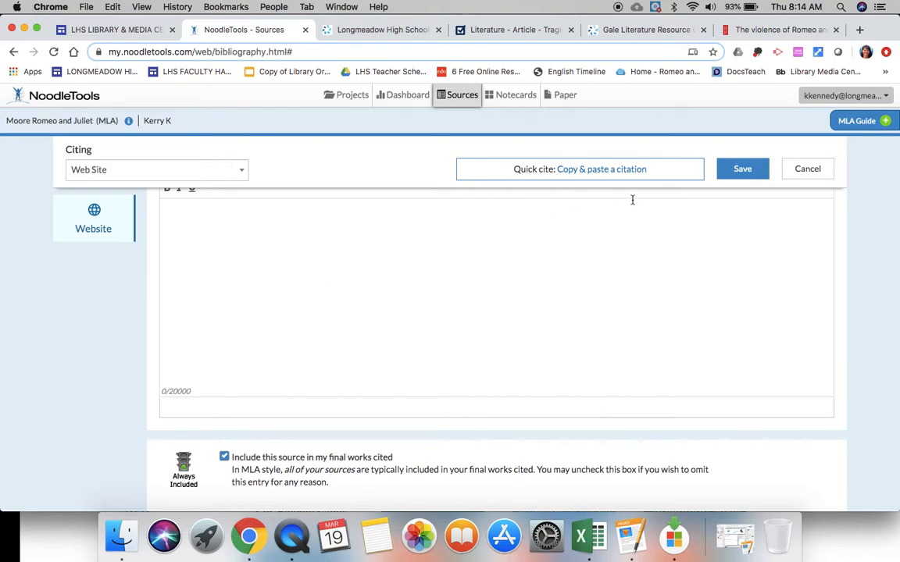
pyautogui.scroll(8, 632, 202)
pyautogui.scroll(4, 633, 202)
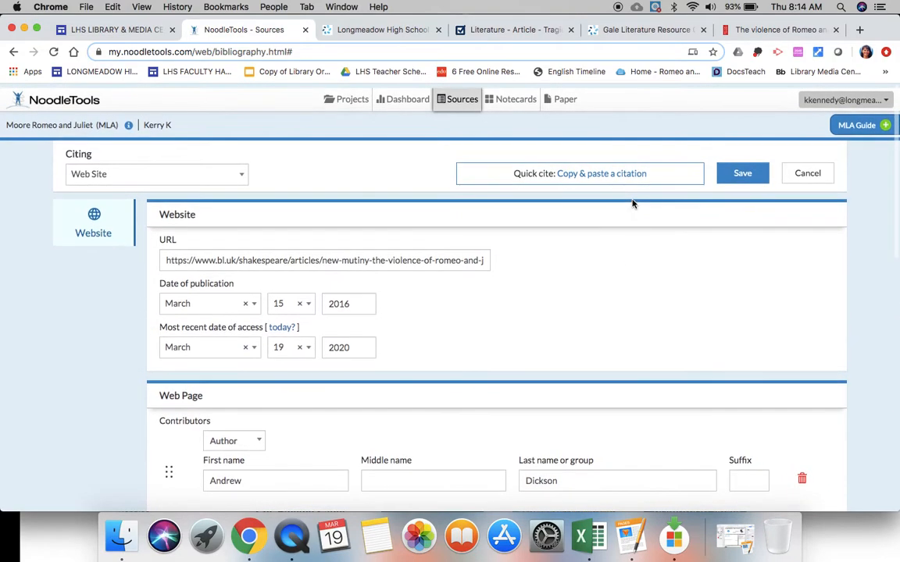
pyautogui.click(743, 173)
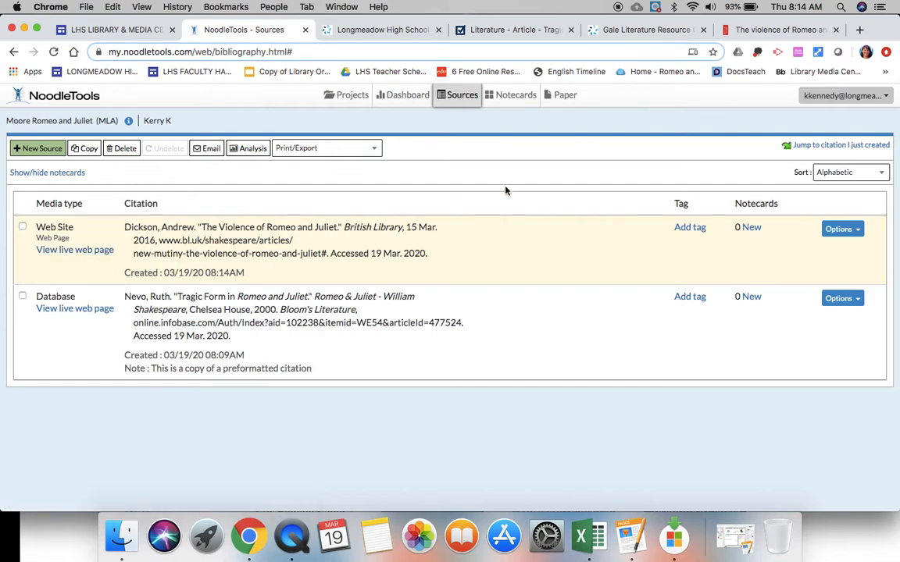
# - Export the citation of the Gale Literature Resource Center essay on Renaissance notions of love, time and death to NoodleTools and import it into the Romeo and Juliet project
pyautogui.click(646, 31)
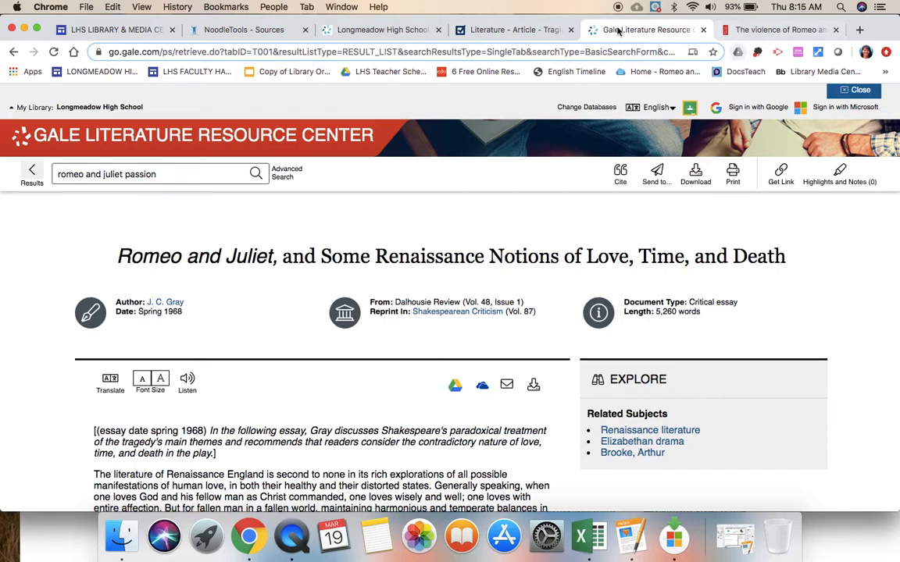
pyautogui.click(261, 33)
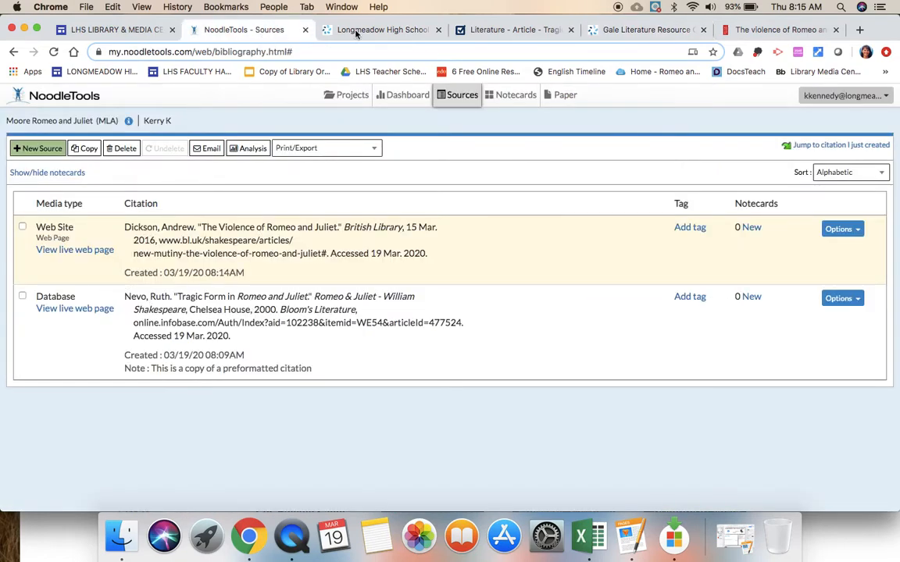
pyautogui.click(635, 33)
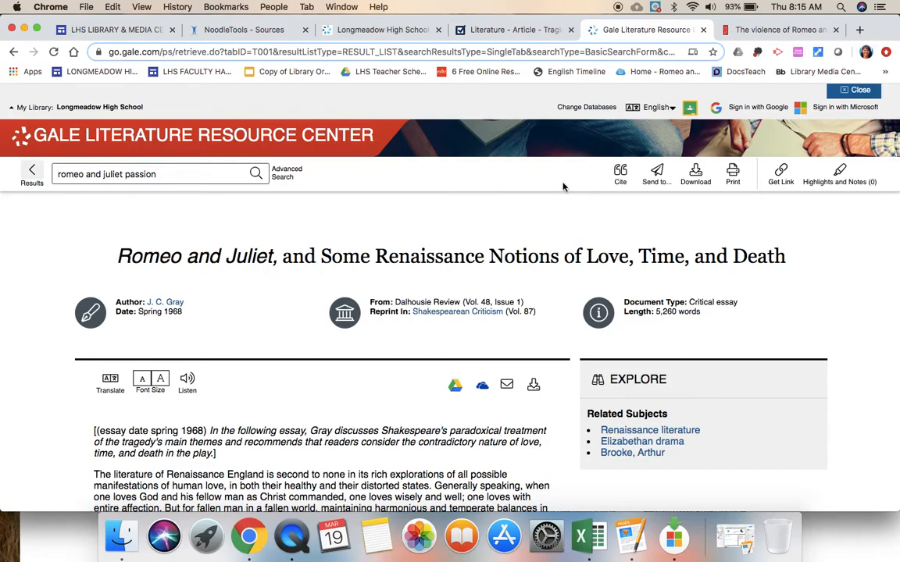
pyautogui.click(621, 173)
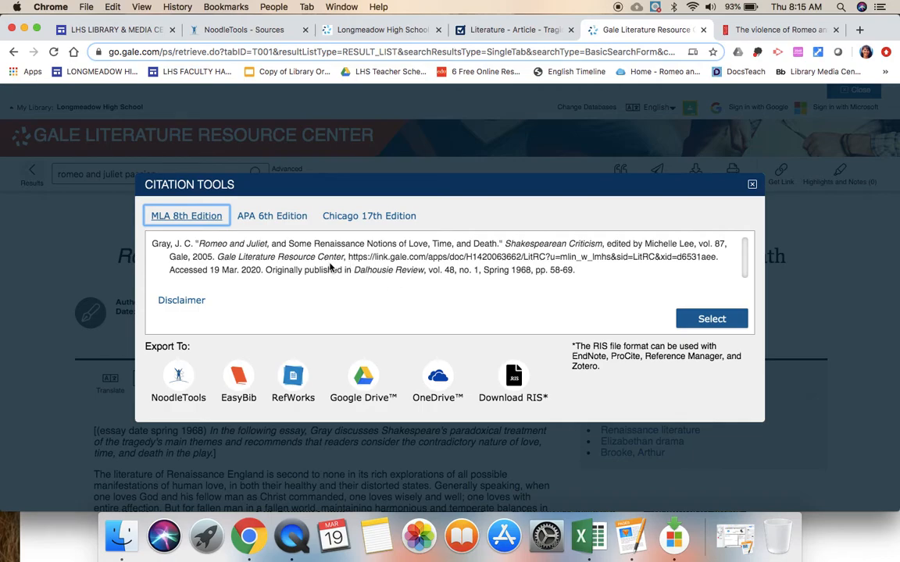
pyautogui.click(179, 379)
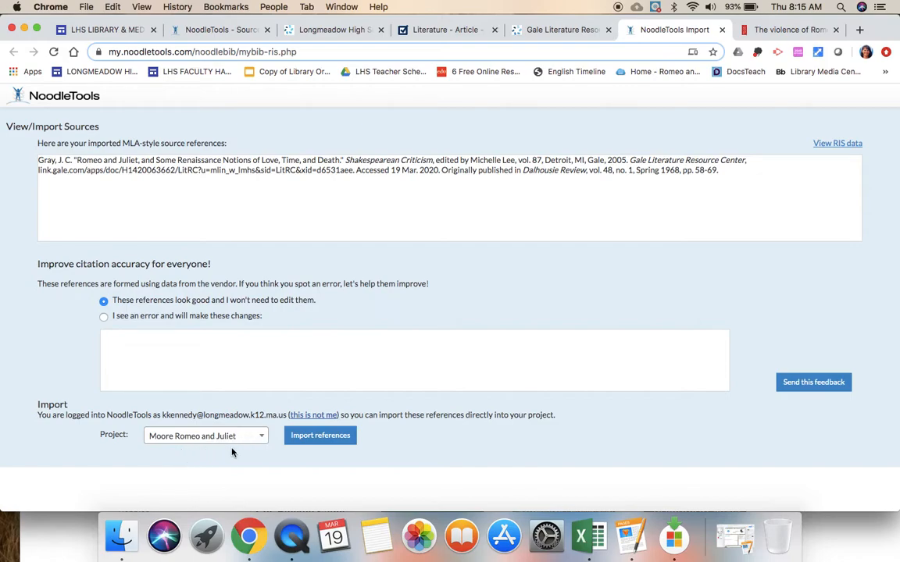
pyautogui.click(324, 437)
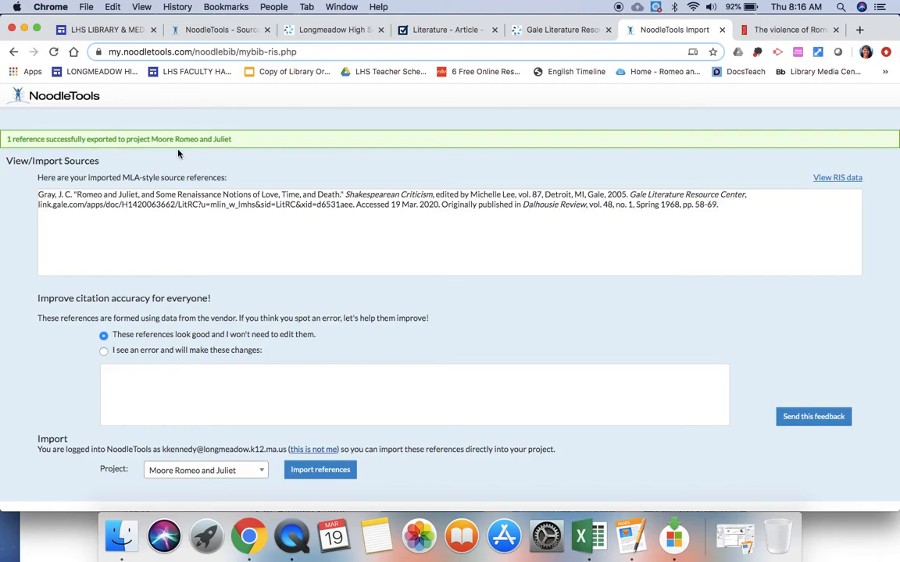
# - Close the import page, refresh the NoodleTools sources list, and view the options offered for the British Library citation
pyautogui.click(722, 30)
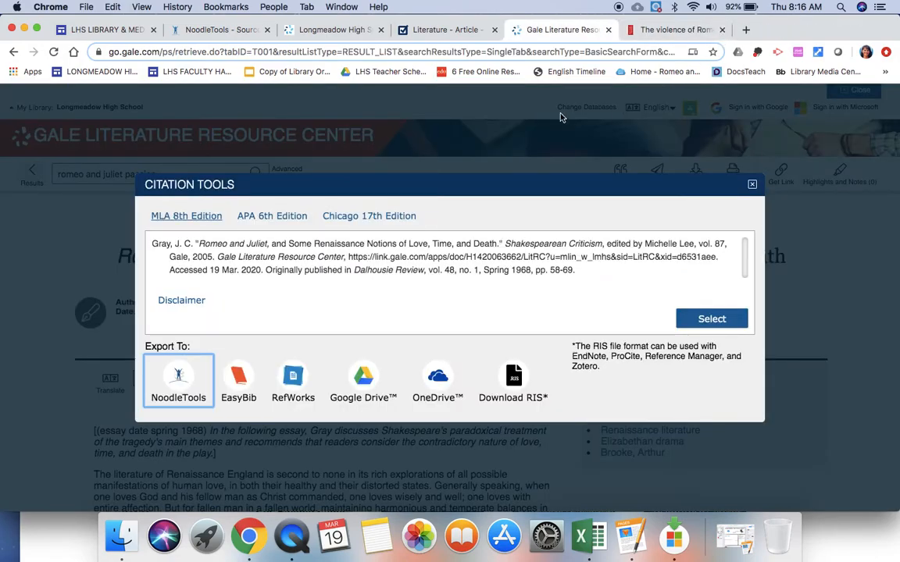
pyautogui.click(266, 31)
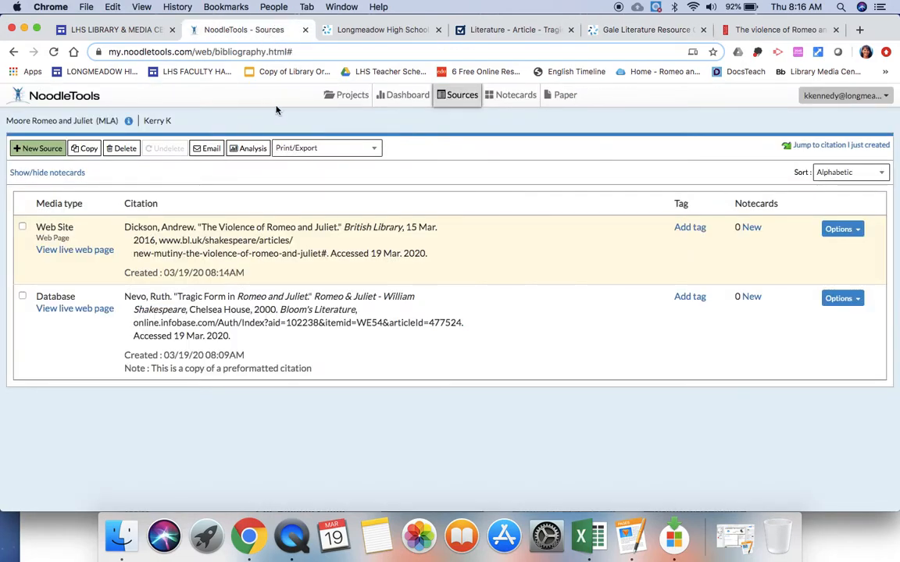
pyautogui.click(54, 52)
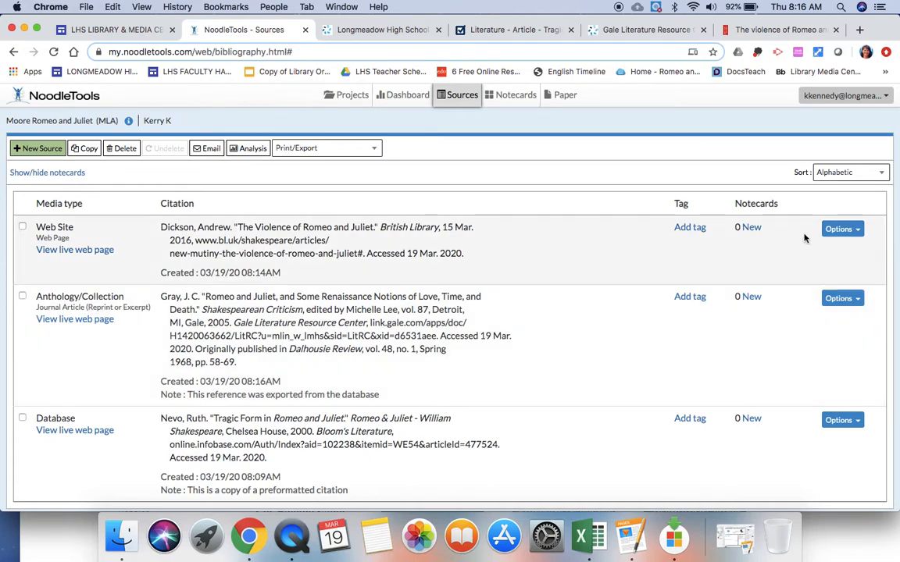
pyautogui.click(860, 231)
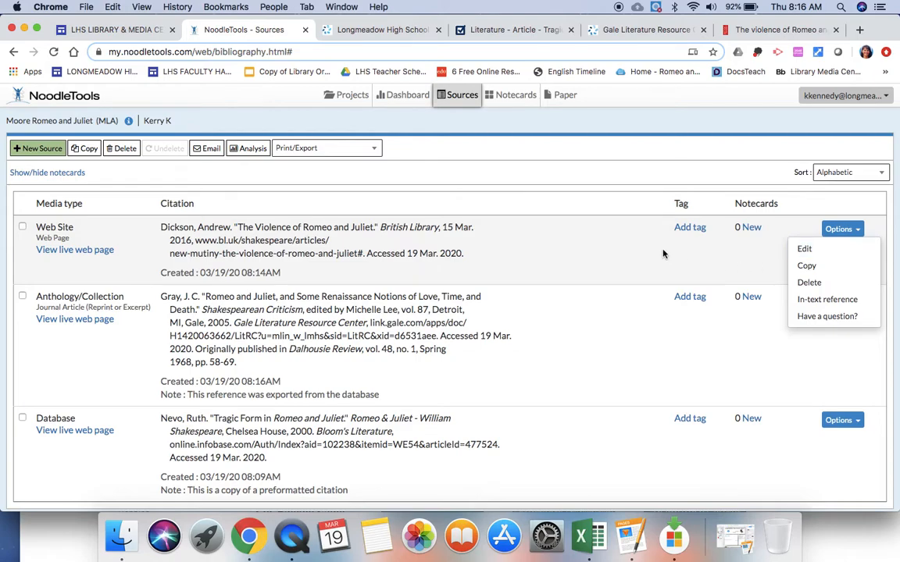
pyautogui.click(602, 240)
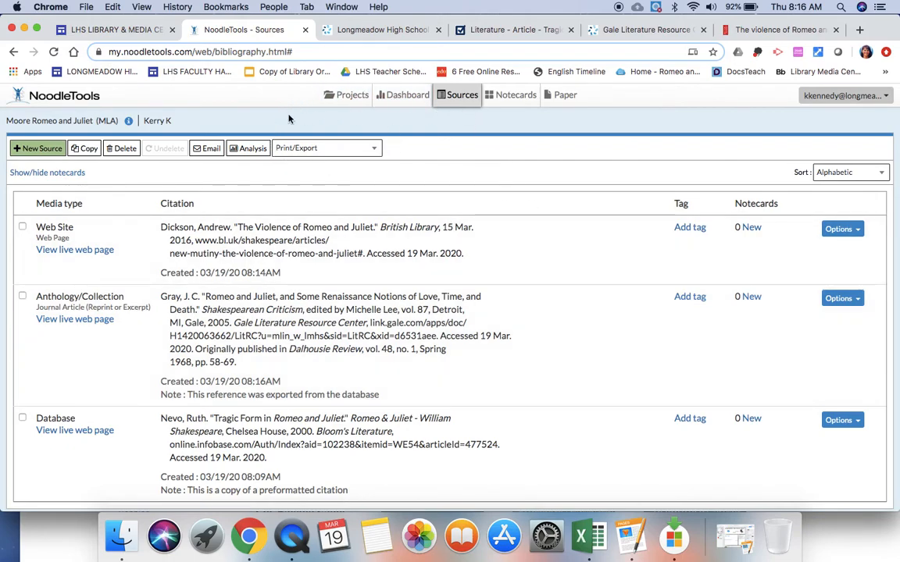
# - Export the project's bibliography to Google Docs and look through the Works Cited document
pyautogui.click(375, 151)
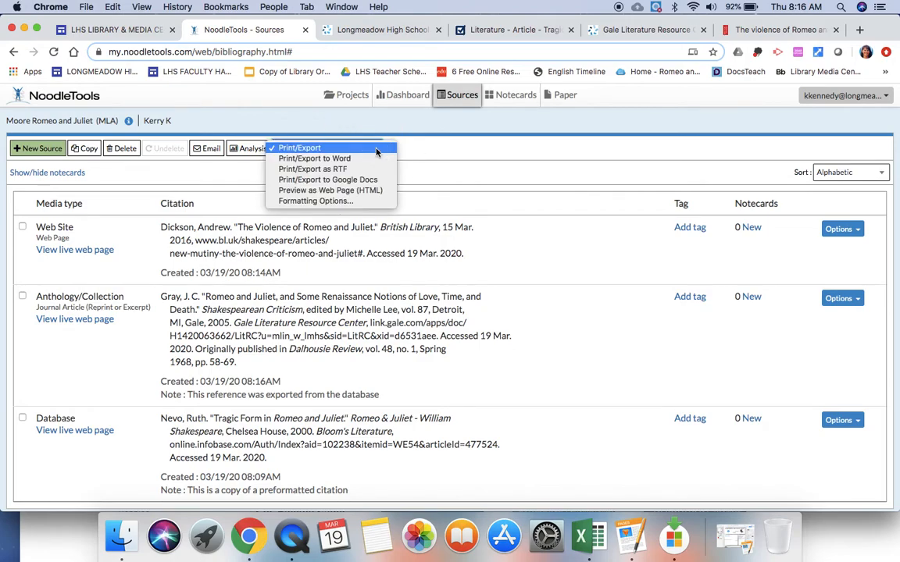
pyautogui.click(372, 181)
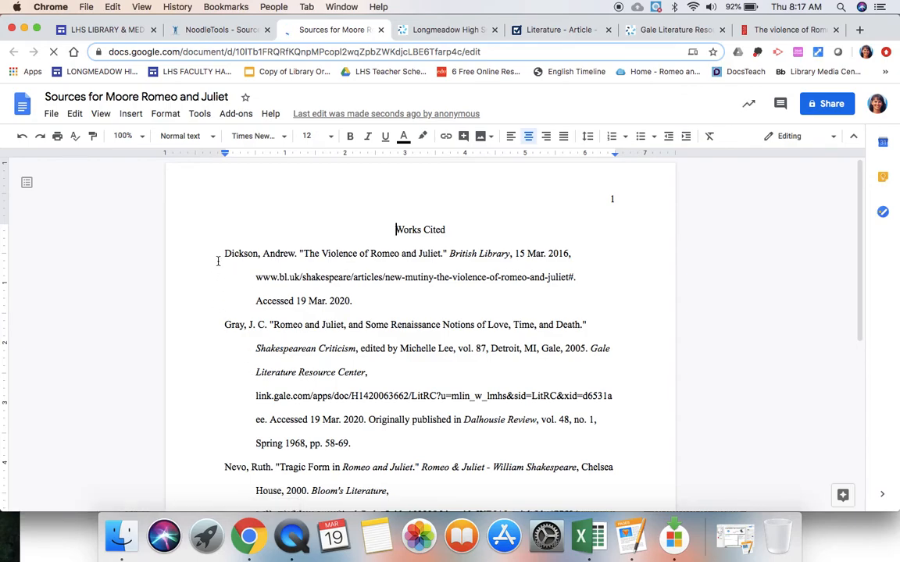
pyautogui.scroll(-2, 218, 261)
pyautogui.scroll(1, 218, 261)
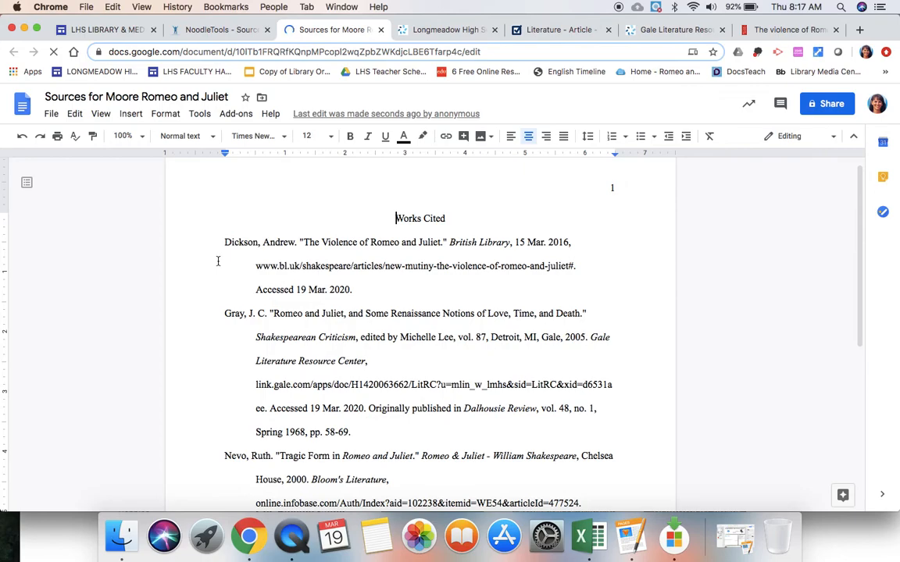
pyautogui.scroll(-5, 218, 261)
pyautogui.scroll(5, 218, 261)
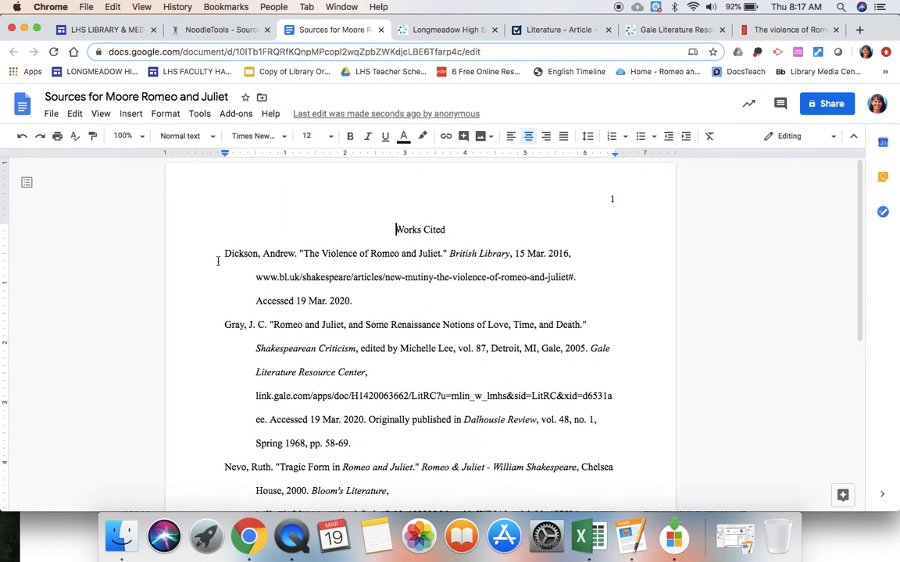
# - Open the print settings for the Works Cited document and leave them without printing
pyautogui.click(58, 138)
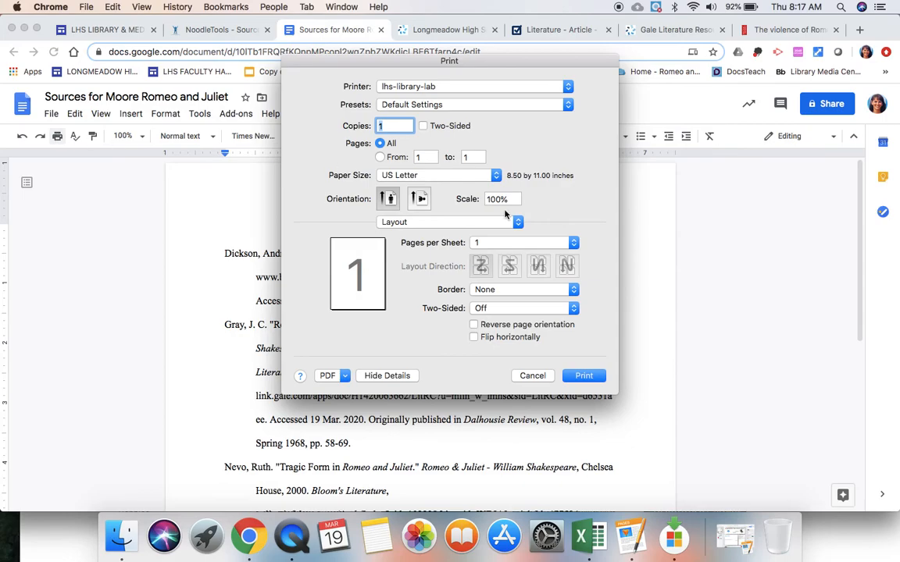
pyautogui.click(528, 375)
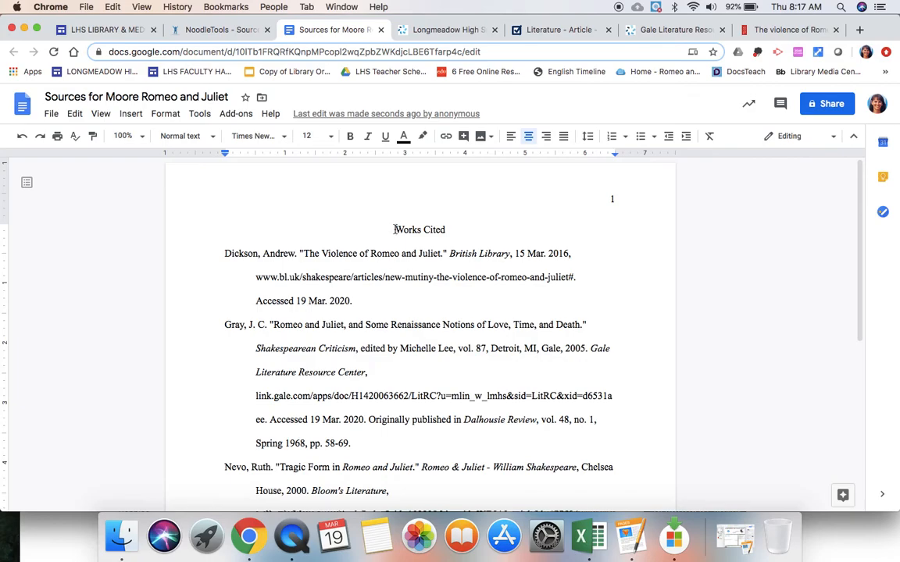
# - Try adding two blank lines above the Works Cited heading, remove them, and center the heading again
pyautogui.press('Return')
pyautogui.press('Return')
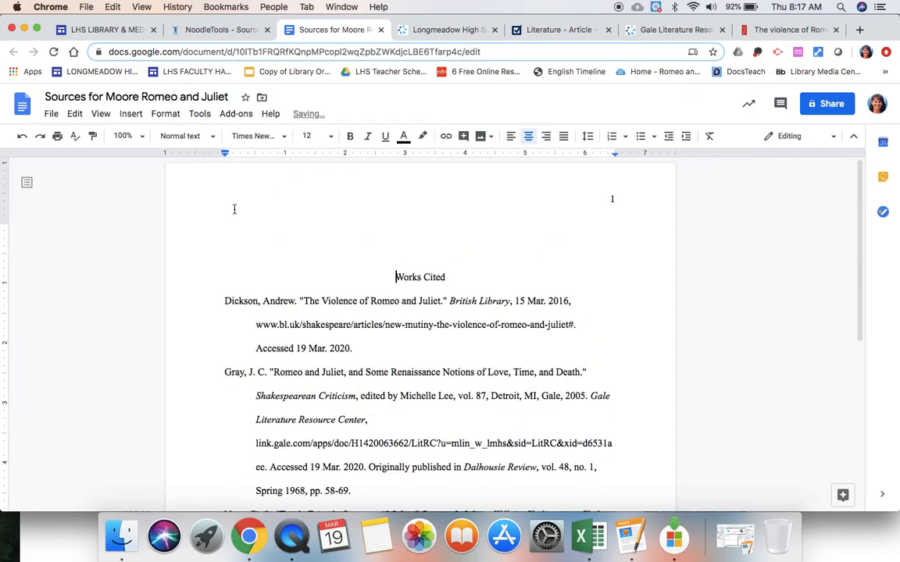
pyautogui.press('BackSpace')
pyautogui.press('BackSpace')
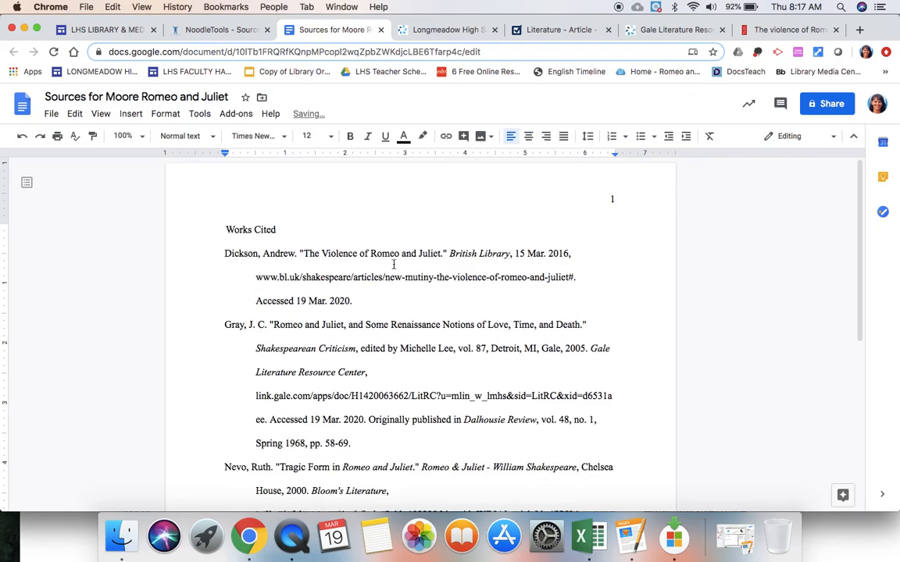
pyautogui.click(528, 137)
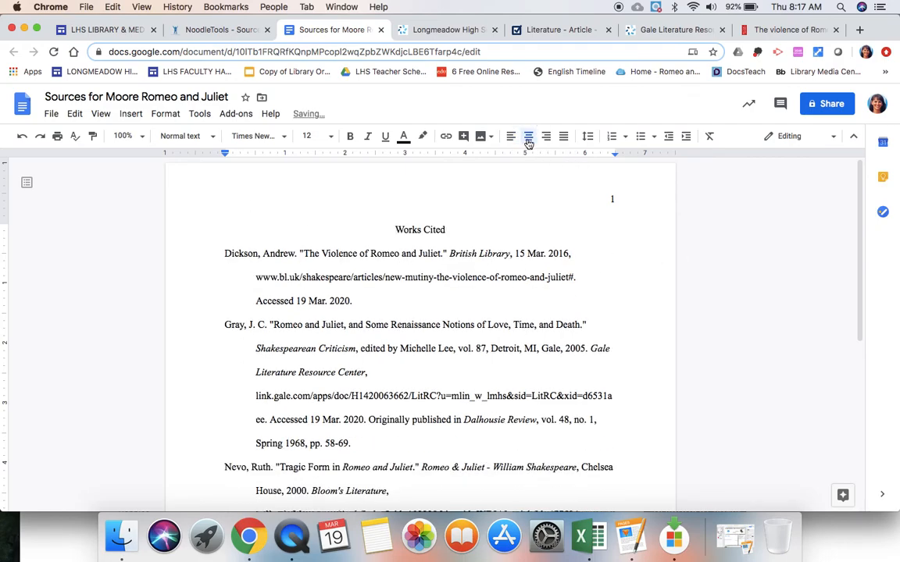